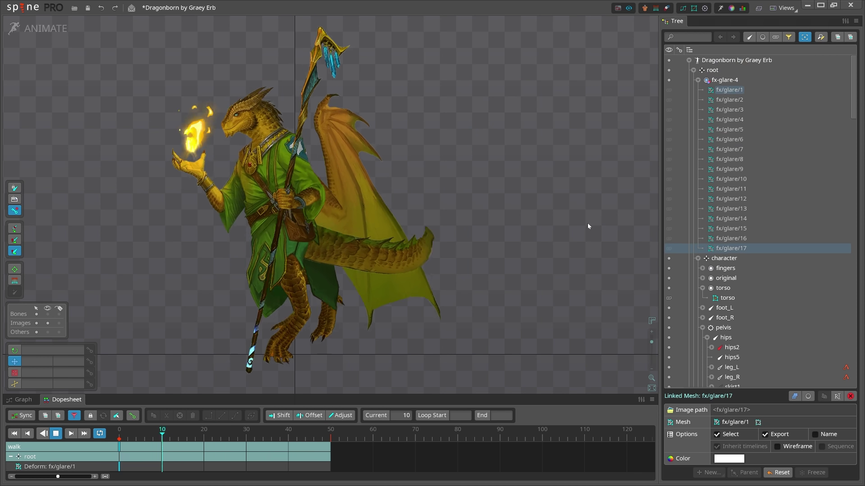
At frame 30, deform the fx/glare/9 mesh by moving the four lower vertices of its right edge inward
{"action": "key", "text": "d"}
{"action": "left_click_drag", "start_coordinate": [544, 238], "coordinate": [526, 241]}
{"action": "left_click_drag", "start_coordinate": [544, 270], "coordinate": [527, 272]}
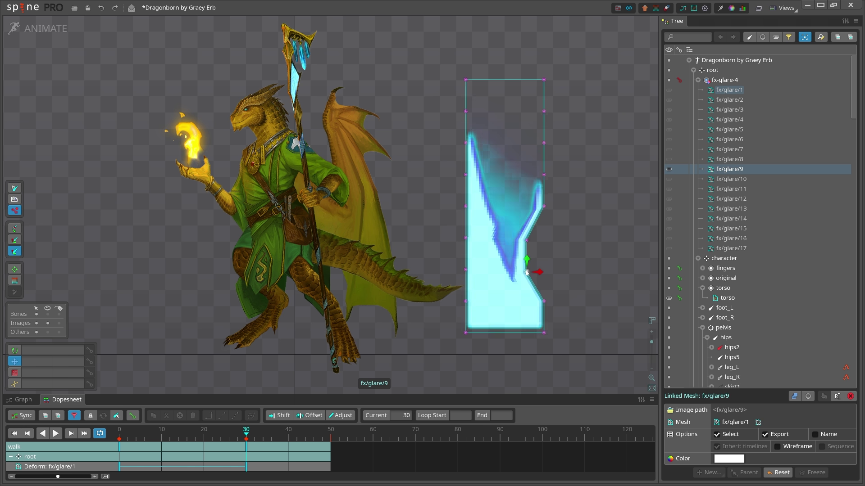
{"action": "left_click_drag", "start_coordinate": [543, 301], "coordinate": [529, 302]}
{"action": "left_click_drag", "start_coordinate": [544, 332], "coordinate": [519, 331]}
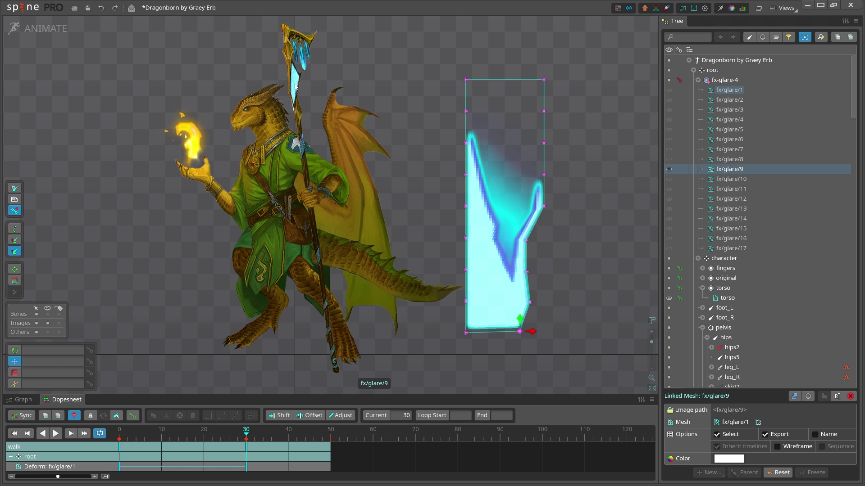
Advance the walk animation to frame 37 and select the staff_over mesh on the dragonborn's staff
{"action": "key", "text": "d"}
{"action": "key", "text": "d"}
{"action": "left_click", "coordinate": [304, 110]}
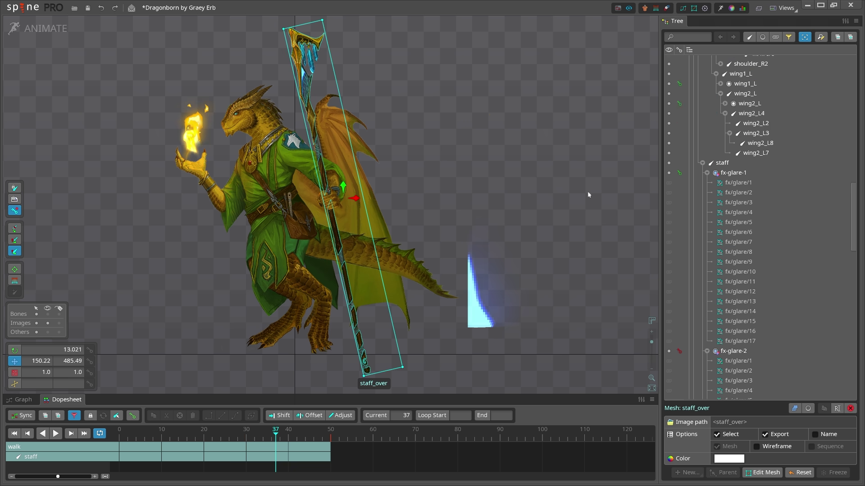
{"action": "left_click_drag", "start_coordinate": [610, 228], "coordinate": [727, 200]}
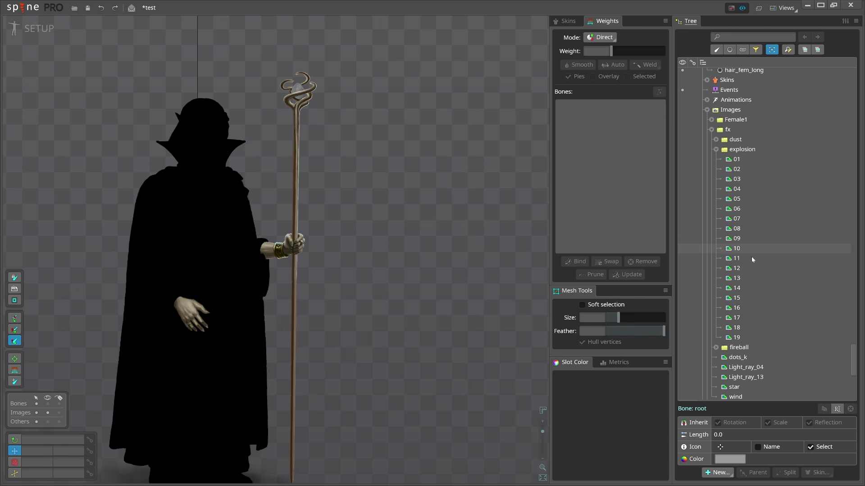
Place image 01 from the fx/explosion folder beside the character's staff and enable both Sequence and Mesh for it
{"action": "left_click", "coordinate": [738, 159]}
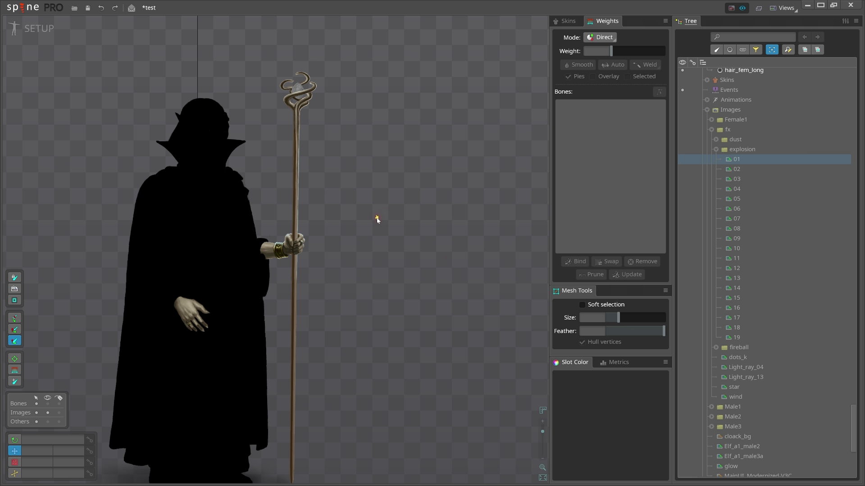
{"action": "left_click_drag", "start_coordinate": [730, 177], "coordinate": [343, 267]}
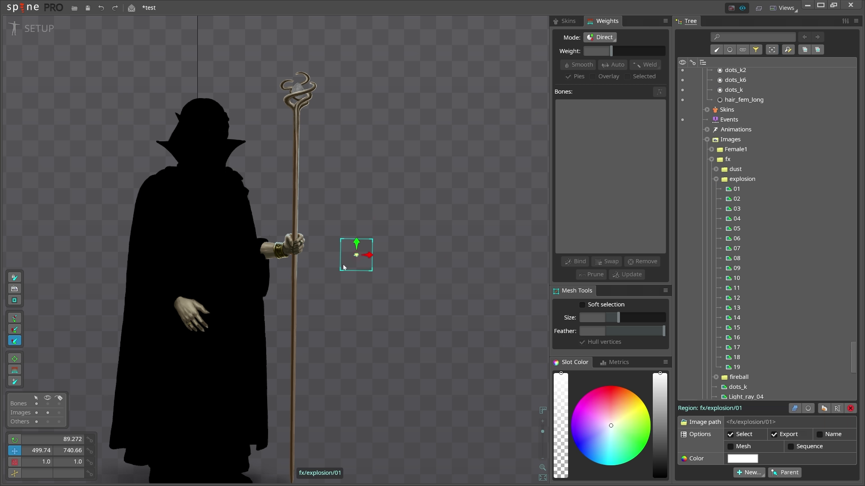
{"action": "left_click", "coordinate": [790, 446]}
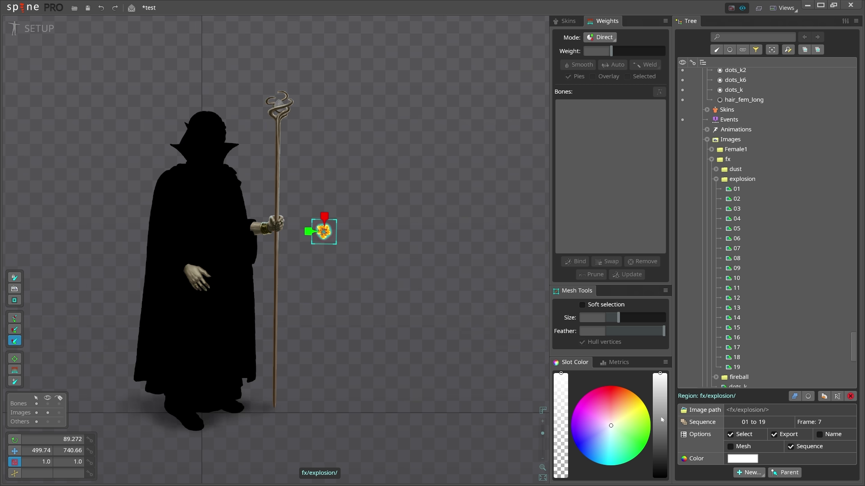
{"action": "left_click", "coordinate": [730, 447]}
Move the explosion mesh over the staff so that it spans the whole staff, and leave mesh editing
{"action": "left_click_drag", "start_coordinate": [343, 256], "coordinate": [382, 270]}
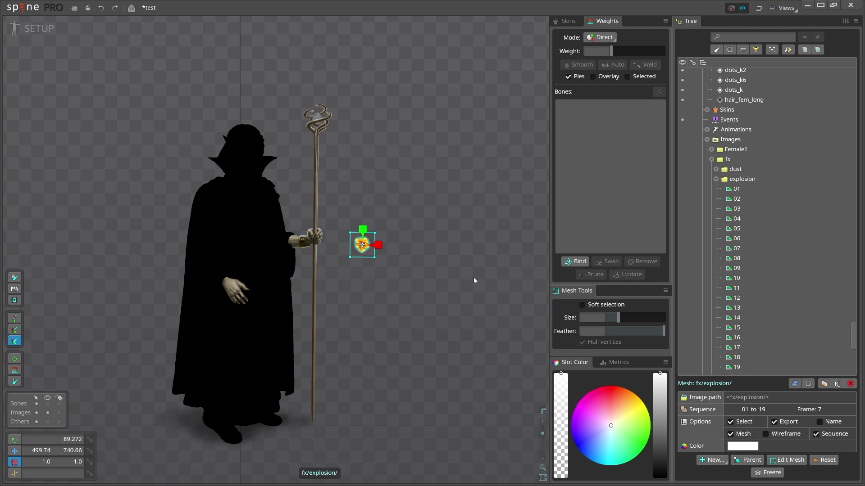
{"action": "key", "text": "v"}
{"action": "left_click_drag", "start_coordinate": [464, 285], "coordinate": [412, 288]}
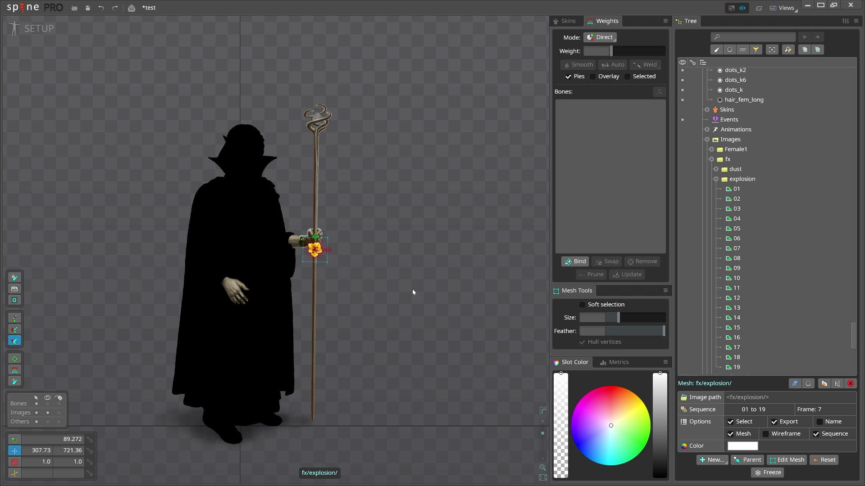
{"action": "scroll", "coordinate": [304, 124], "scroll_direction": "up", "scroll_amount": 1}
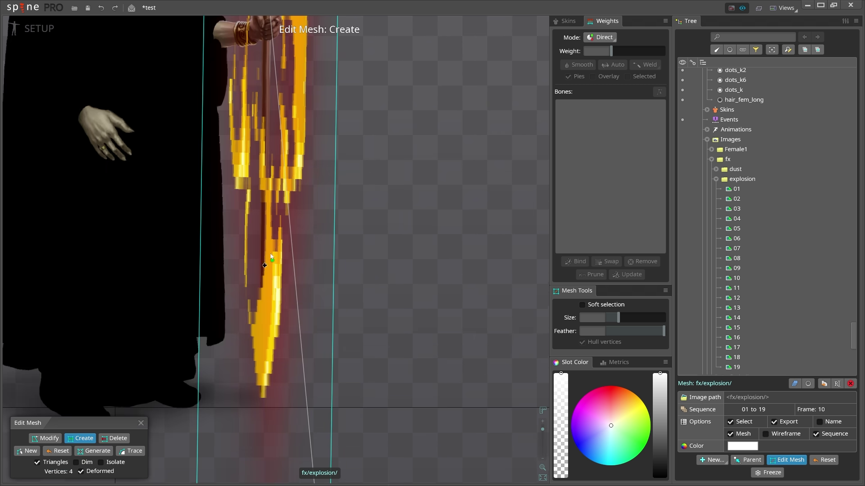
{"action": "scroll", "coordinate": [271, 257], "scroll_direction": "down", "scroll_amount": 4}
{"action": "left_click_drag", "start_coordinate": [309, 204], "coordinate": [299, 231]}
{"action": "scroll", "coordinate": [313, 125], "scroll_direction": "down", "scroll_amount": 2}
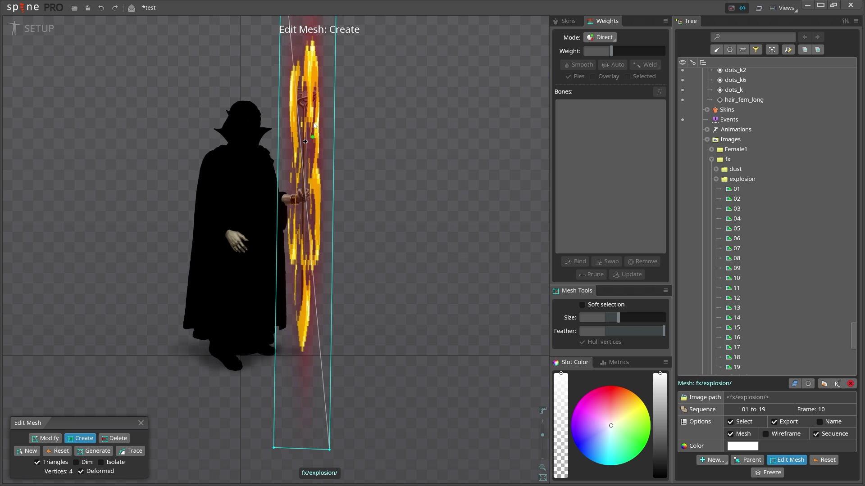
{"action": "key", "text": "Escape"}
Find the explosion's slot 08 in the draw order and move it behind the staff
{"action": "scroll", "coordinate": [738, 84], "scroll_direction": "up", "scroll_amount": 5}
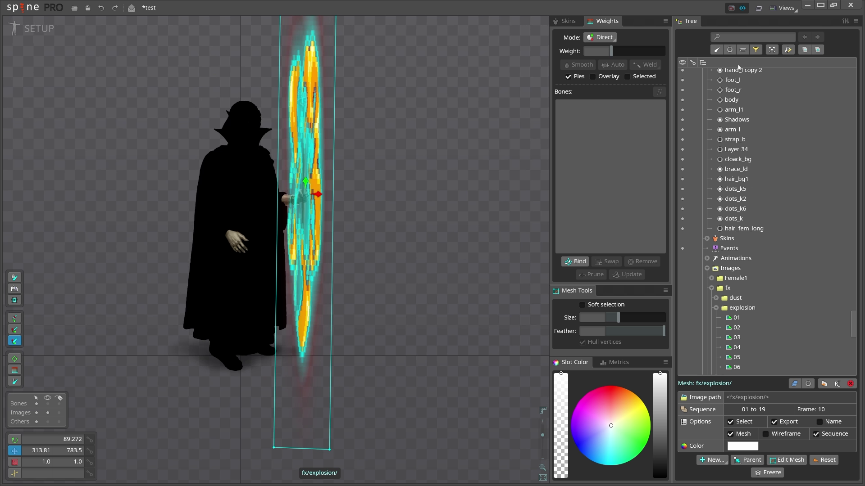
{"action": "left_click", "coordinate": [730, 50]}
{"action": "left_click", "coordinate": [729, 50]}
{"action": "left_click", "coordinate": [295, 85]}
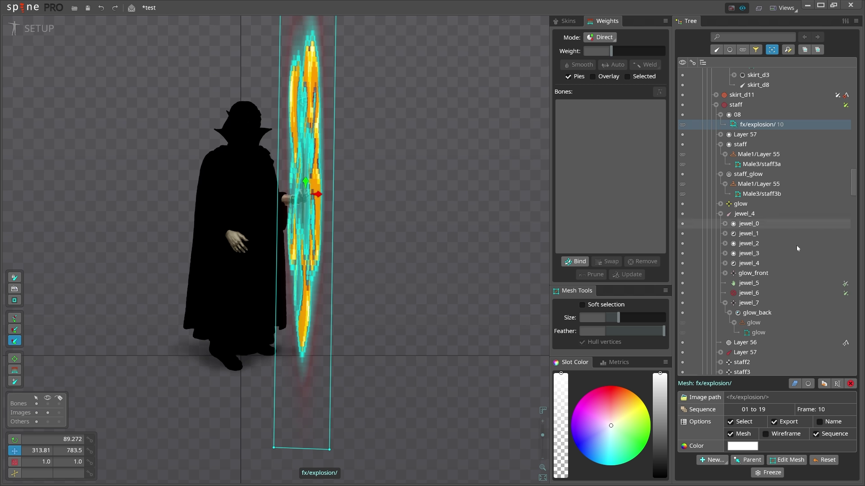
{"action": "left_click", "coordinate": [794, 384]}
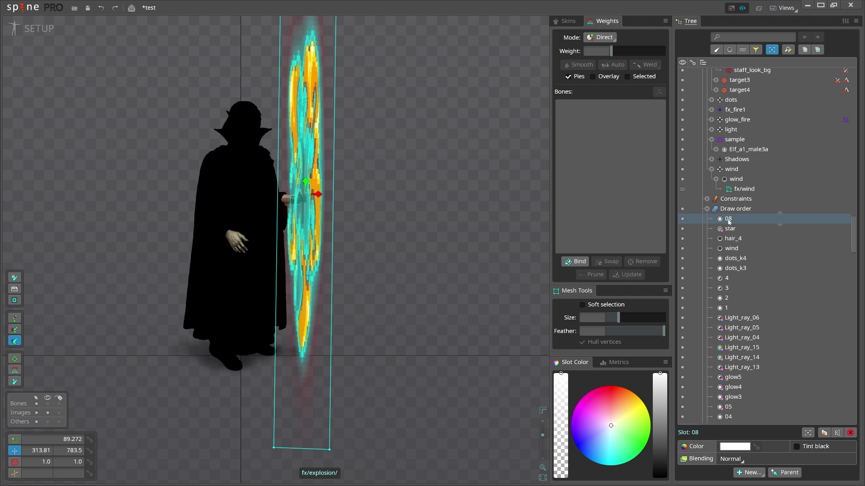
{"action": "scroll", "coordinate": [753, 355], "scroll_direction": "down", "scroll_amount": 12}
{"action": "mouse_move", "coordinate": [754, 346]}
{"action": "left_mouse_down"}
{"action": "mouse_move", "coordinate": [751, 372]}
{"action": "mouse_move", "coordinate": [742, 330]}
{"action": "left_mouse_up"}
{"action": "left_click_drag", "start_coordinate": [743, 330], "coordinate": [742, 319]}
Edit the explosion mesh and add two vertices at the bottom tip of the staff, one on each side
{"action": "left_click", "coordinate": [787, 462]}
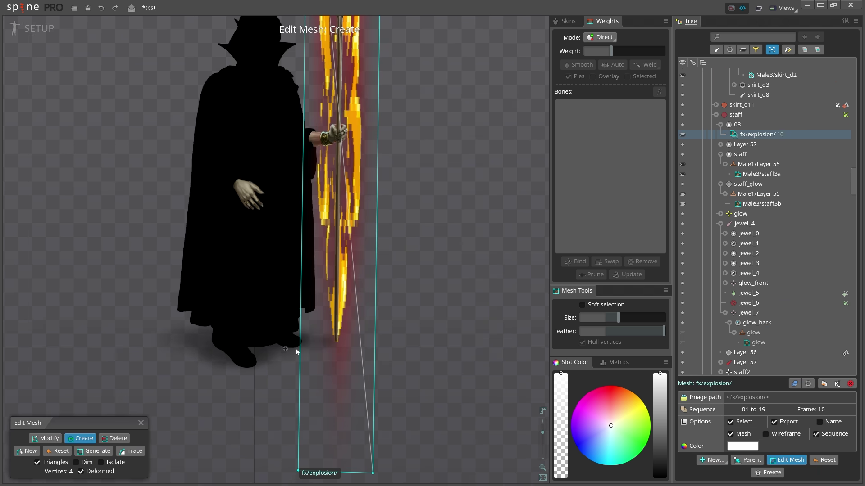
{"action": "scroll", "coordinate": [355, 347], "scroll_direction": "up", "scroll_amount": 8}
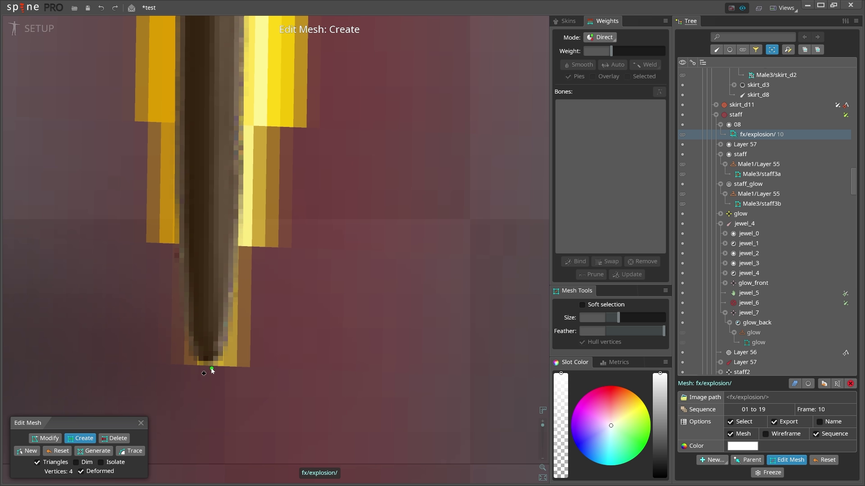
{"action": "left_click", "coordinate": [193, 366]}
{"action": "left_click", "coordinate": [224, 363]}
{"action": "scroll", "coordinate": [339, 329], "scroll_direction": "down", "scroll_amount": 7}
Add mesh vertices around the staff head and on both sides of the shaft just below it, undoing the last extra vertex
{"action": "left_click_drag", "start_coordinate": [347, 330], "coordinate": [331, 411]}
{"action": "left_click_drag", "start_coordinate": [298, 225], "coordinate": [289, 412]}
{"action": "left_click", "coordinate": [270, 244]}
{"action": "left_click", "coordinate": [339, 218]}
{"action": "left_click", "coordinate": [342, 85]}
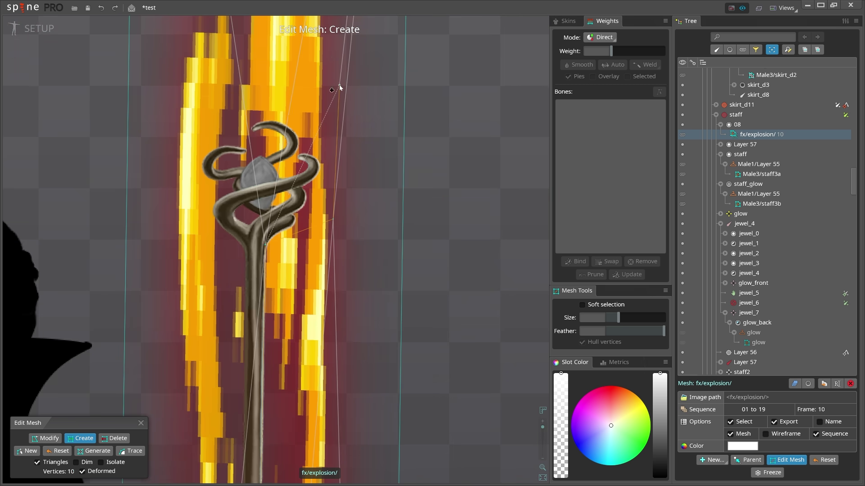
{"action": "left_click", "coordinate": [180, 98]}
{"action": "left_click", "coordinate": [190, 232]}
{"action": "left_click", "coordinate": [249, 249]}
{"action": "left_click", "coordinate": [250, 428]}
{"action": "scroll", "coordinate": [272, 291], "scroll_direction": "down", "scroll_amount": 3}
{"action": "left_click_drag", "start_coordinate": [272, 292], "coordinate": [391, 201]}
{"action": "scroll", "coordinate": [302, 238], "scroll_direction": "down", "scroll_amount": 3}
{"action": "key", "text": "ctrl+z"}
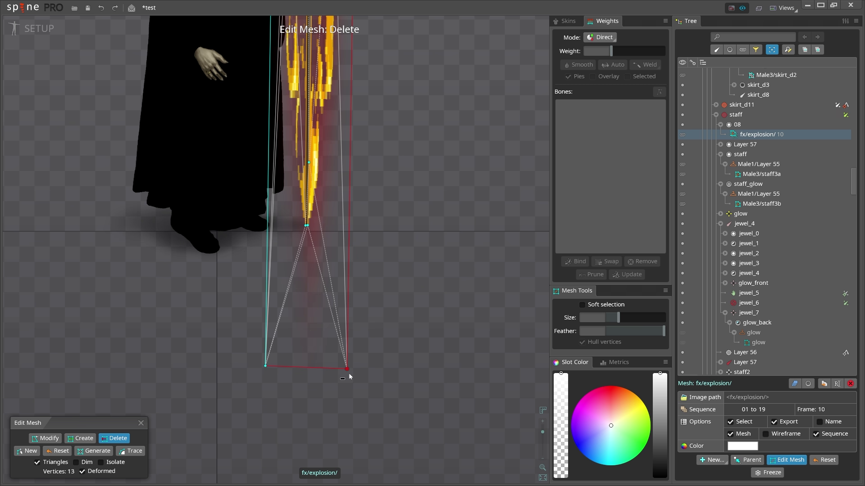
Delete the four original corner vertices of the explosion mesh, two below the staff and two above it
{"action": "left_click", "coordinate": [347, 369]}
{"action": "left_click", "coordinate": [265, 366]}
{"action": "left_click_drag", "start_coordinate": [363, 148], "coordinate": [336, 478]}
{"action": "left_click_drag", "start_coordinate": [410, 147], "coordinate": [400, 377]}
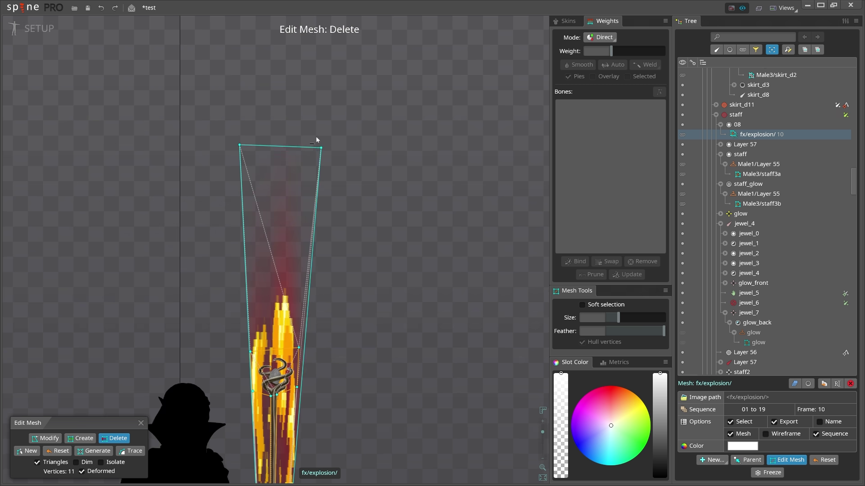
{"action": "left_click", "coordinate": [321, 148]}
{"action": "left_click", "coordinate": [239, 145]}
Delete the outer mesh edges on both sides of the shaft so the hull follows the narrow staff
{"action": "scroll", "coordinate": [299, 344], "scroll_direction": "up", "scroll_amount": 5}
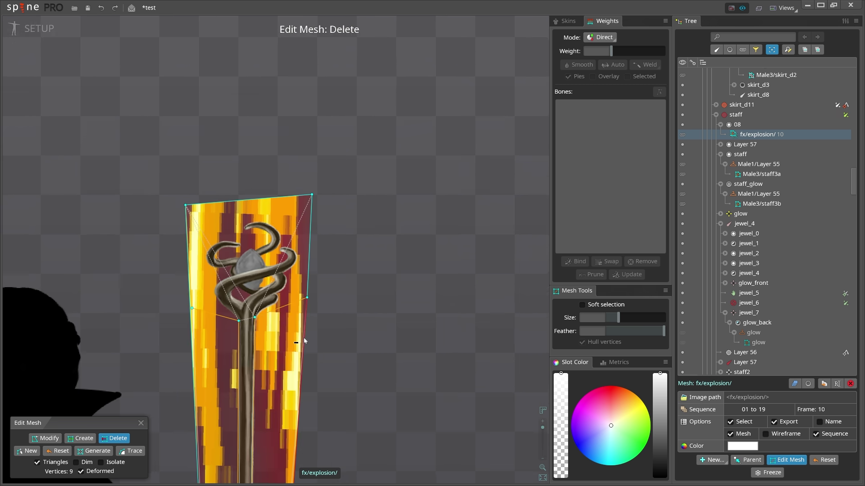
{"action": "left_click", "coordinate": [304, 341]}
{"action": "left_click", "coordinate": [195, 356]}
{"action": "left_click_drag", "start_coordinate": [412, 386], "coordinate": [407, 80]}
{"action": "scroll", "coordinate": [344, 354], "scroll_direction": "down", "scroll_amount": 4}
{"action": "left_click_drag", "start_coordinate": [337, 430], "coordinate": [326, 393]}
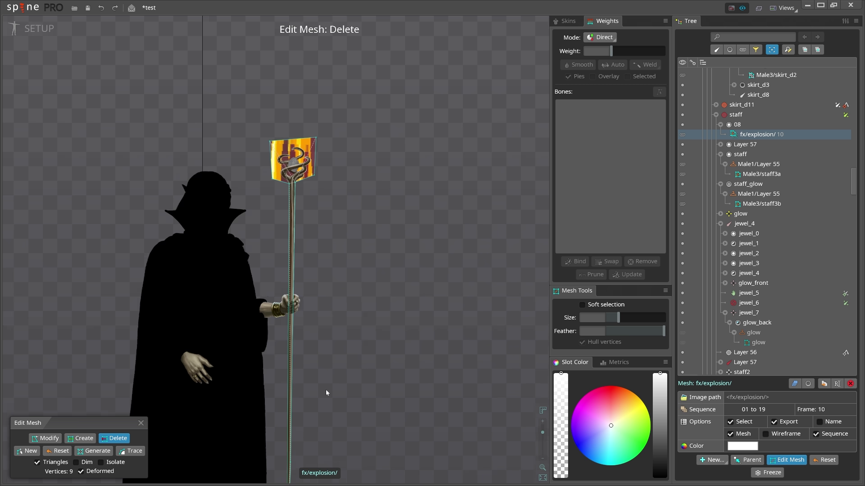
Delete the four outer corner vertices of the mesh that surround the traced staff head
{"action": "scroll", "coordinate": [298, 166], "scroll_direction": "up", "scroll_amount": 5}
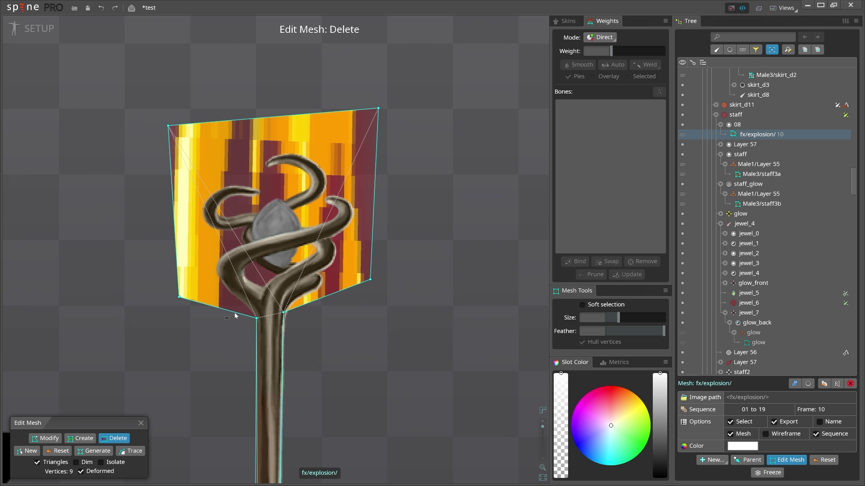
{"action": "scroll", "coordinate": [235, 315], "scroll_direction": "up", "scroll_amount": 4}
{"action": "left_click_drag", "start_coordinate": [228, 287], "coordinate": [208, 298]}
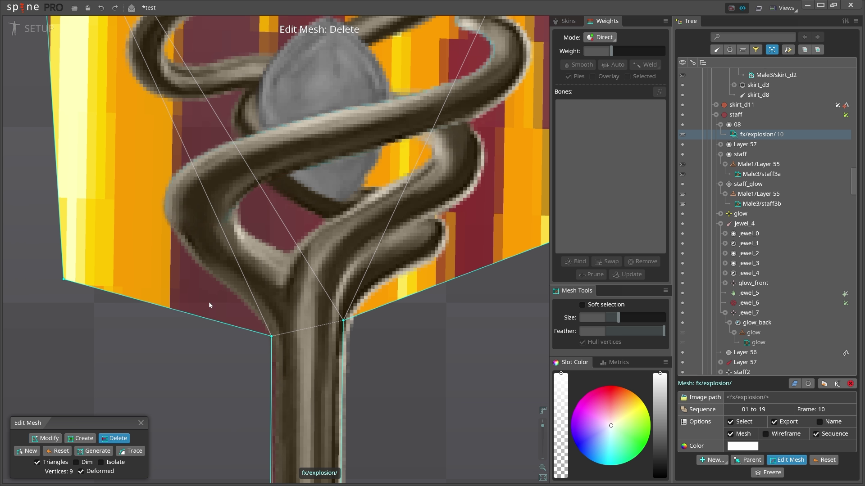
{"action": "key", "text": "Escape"}
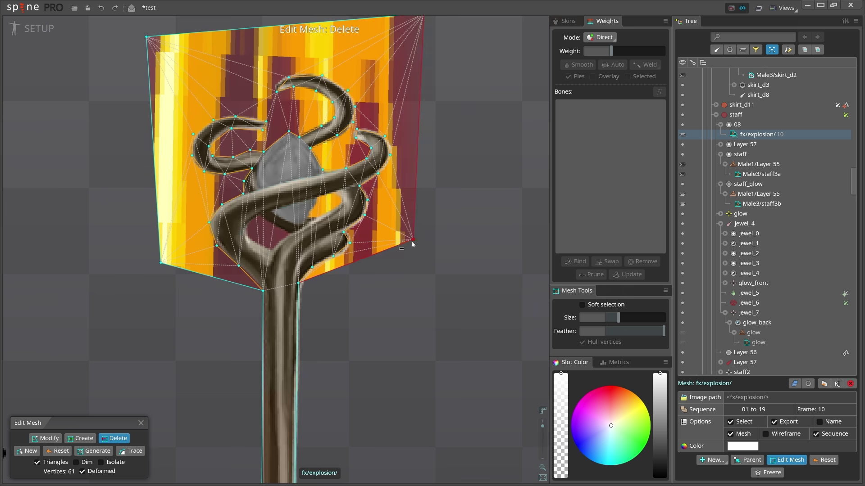
{"action": "left_click", "coordinate": [412, 241]}
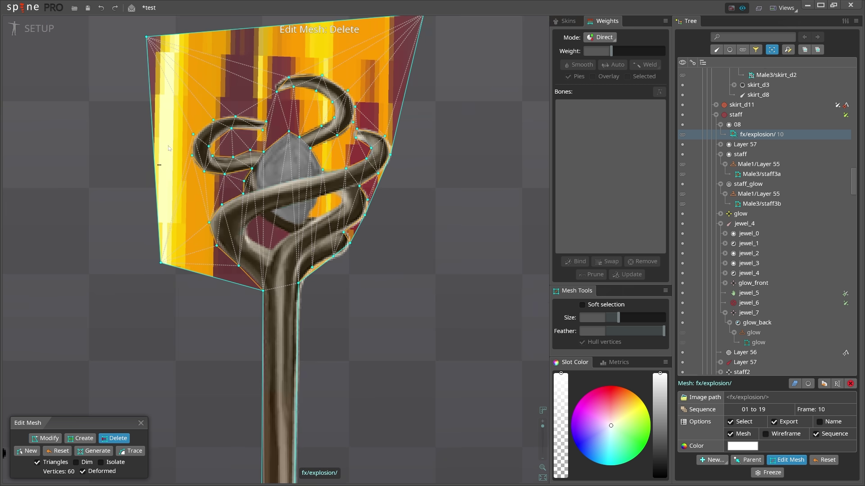
{"action": "left_click", "coordinate": [146, 36]}
{"action": "left_click", "coordinate": [161, 263]}
{"action": "left_click_drag", "start_coordinate": [270, 176], "coordinate": [260, 234]}
{"action": "left_click", "coordinate": [413, 75]}
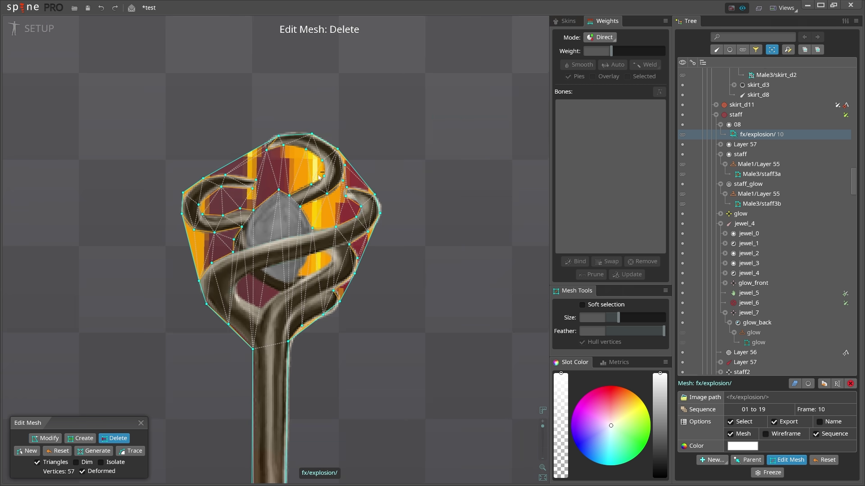
Delete the hull edges spanning the gaps between the prongs of the staff head to cut away the surplus mesh
{"action": "scroll", "coordinate": [319, 177], "scroll_direction": "up", "scroll_amount": 5}
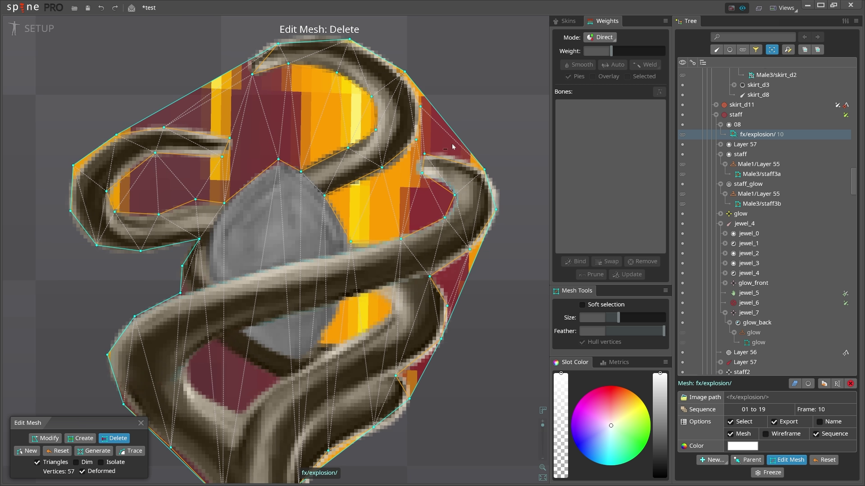
{"action": "left_click", "coordinate": [449, 134]}
{"action": "left_click_drag", "start_coordinate": [384, 160], "coordinate": [392, 213]}
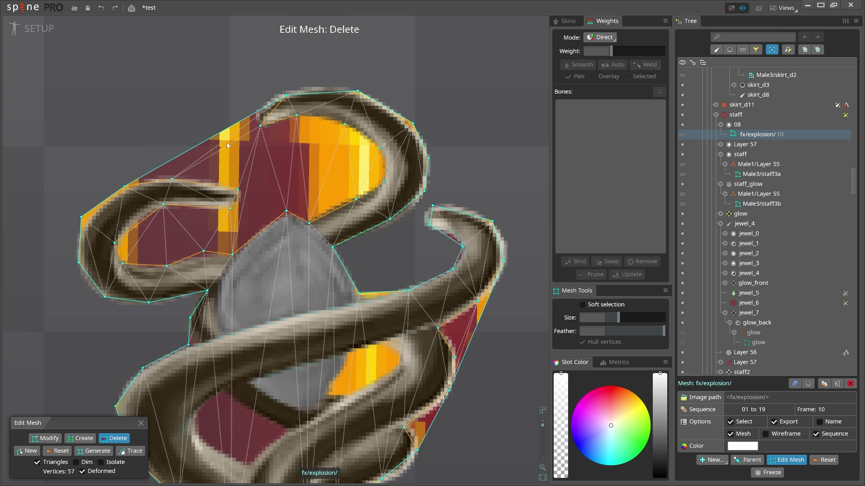
{"action": "left_click", "coordinate": [218, 133]}
{"action": "scroll", "coordinate": [343, 212], "scroll_direction": "down", "scroll_amount": 5}
{"action": "scroll", "coordinate": [459, 309], "scroll_direction": "up", "scroll_amount": 8}
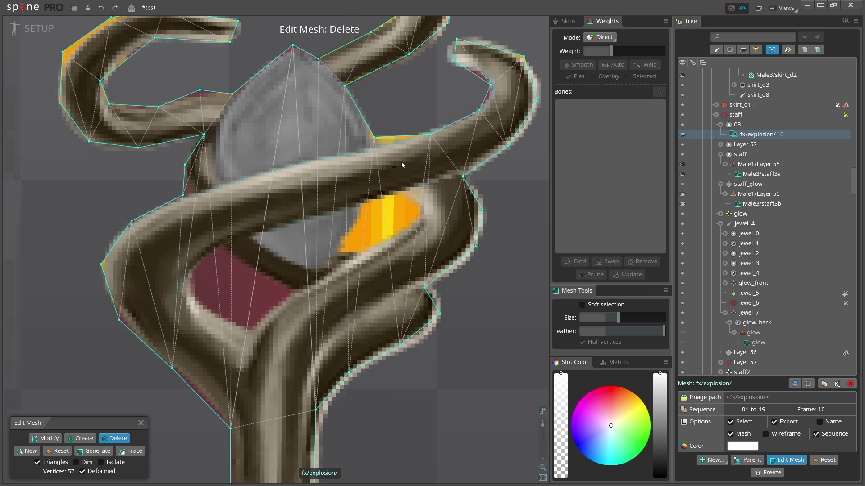
Modify the mesh vertices on the inner curves of the left and upper prongs to follow the staff head's outline
{"action": "left_click_drag", "start_coordinate": [402, 165], "coordinate": [384, 179]}
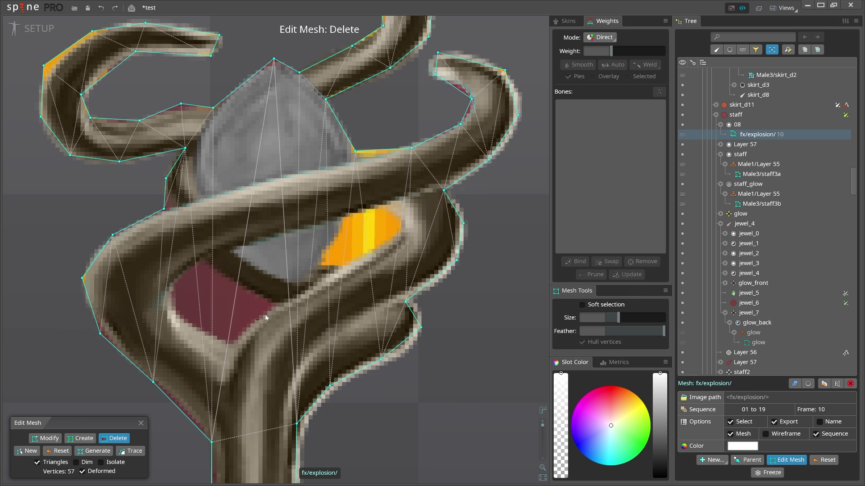
{"action": "left_click_drag", "start_coordinate": [179, 258], "coordinate": [197, 285]}
{"action": "key", "text": "Escape"}
{"action": "scroll", "coordinate": [197, 286], "scroll_direction": "up", "scroll_amount": 4}
{"action": "scroll", "coordinate": [197, 285], "scroll_direction": "down", "scroll_amount": 6}
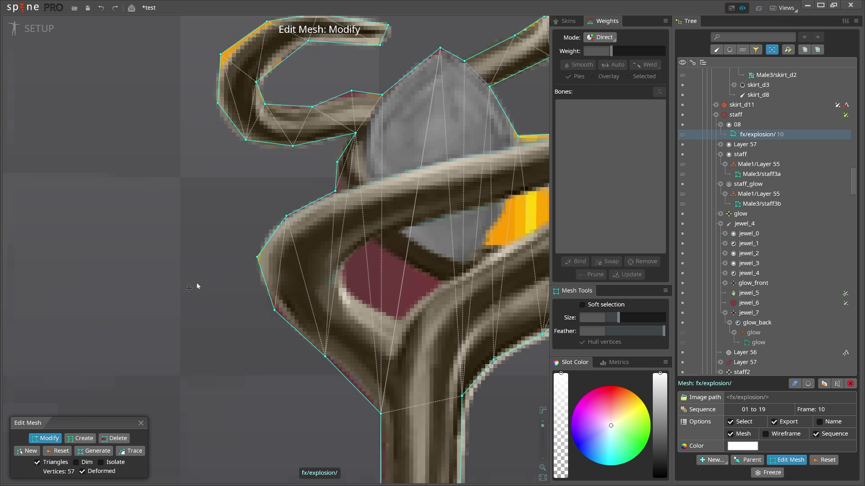
{"action": "left_click", "coordinate": [269, 194]}
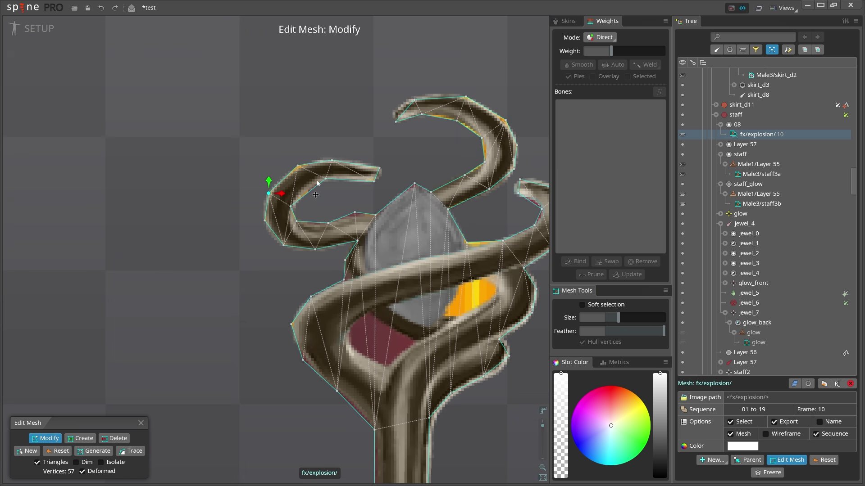
{"action": "left_click_drag", "start_coordinate": [416, 221], "coordinate": [324, 230]}
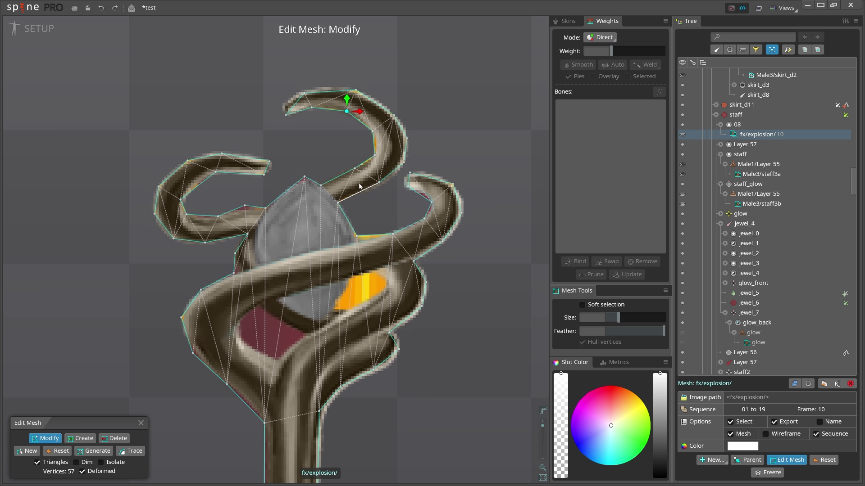
Create mesh vertices and edges around the crimson opening in the lower staff head, linking them to the outer hull with two edges
{"action": "key", "text": "c"}
{"action": "scroll", "coordinate": [251, 309], "scroll_direction": "up", "scroll_amount": 7}
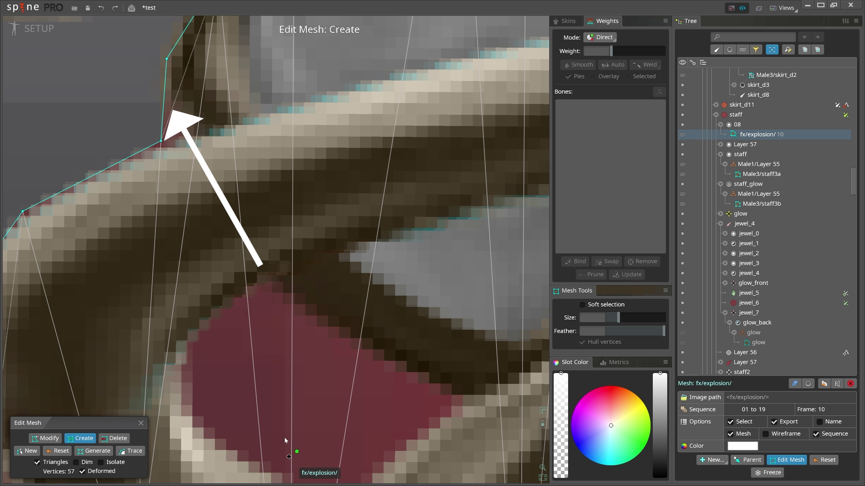
{"action": "left_click", "coordinate": [257, 281]}
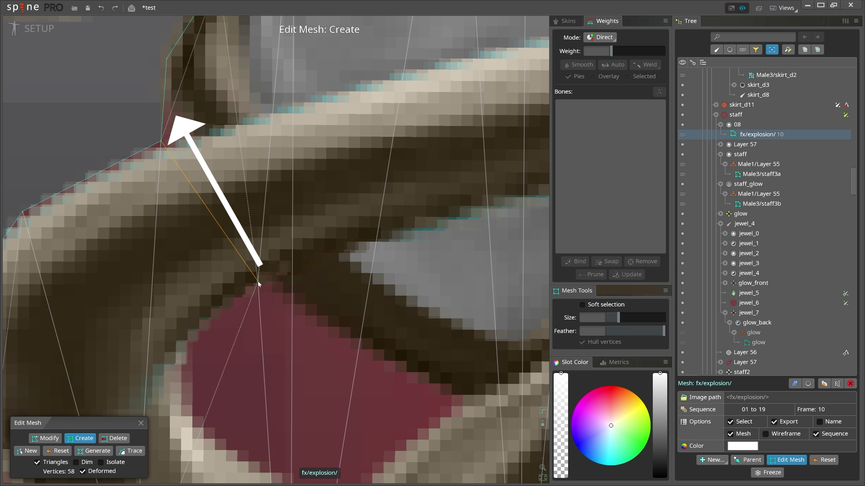
{"action": "left_click", "coordinate": [187, 358]}
{"action": "left_click_drag", "start_coordinate": [229, 445], "coordinate": [231, 284]}
{"action": "left_click", "coordinate": [251, 306]}
{"action": "left_click", "coordinate": [336, 346]}
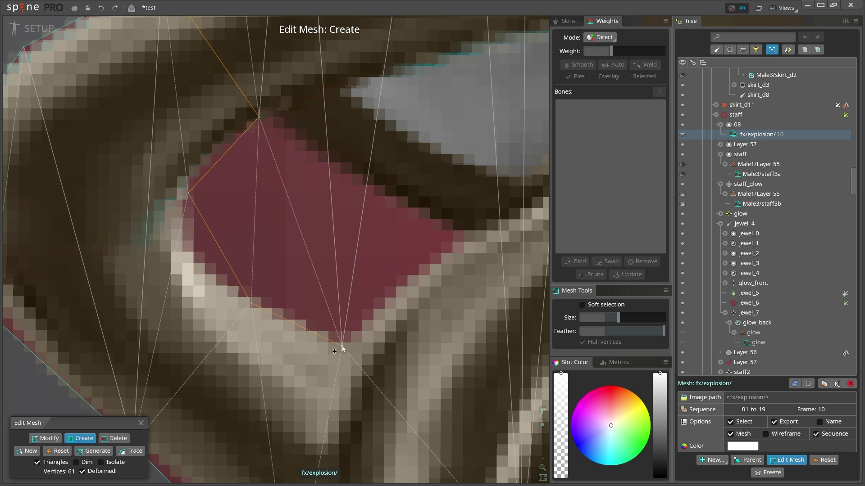
{"action": "left_click", "coordinate": [464, 236]}
{"action": "left_click", "coordinate": [270, 117]}
{"action": "left_click_drag", "start_coordinate": [270, 116], "coordinate": [312, 260]}
{"action": "left_click", "coordinate": [204, 111]}
Create mesh vertices and edges around the orange opening beside the crystal, linking them to the nearby outer hull with two edges
{"action": "scroll", "coordinate": [207, 110], "scroll_direction": "down", "scroll_amount": 3}
{"action": "scroll", "coordinate": [356, 198], "scroll_direction": "up", "scroll_amount": 3}
{"action": "left_click_drag", "start_coordinate": [321, 130], "coordinate": [384, 283]}
{"action": "left_click_drag", "start_coordinate": [397, 279], "coordinate": [334, 130]}
{"action": "left_click", "coordinate": [445, 338]}
{"action": "left_click", "coordinate": [282, 442]}
{"action": "left_click", "coordinate": [219, 439]}
{"action": "left_click", "coordinate": [291, 307]}
{"action": "left_click", "coordinate": [384, 282]}
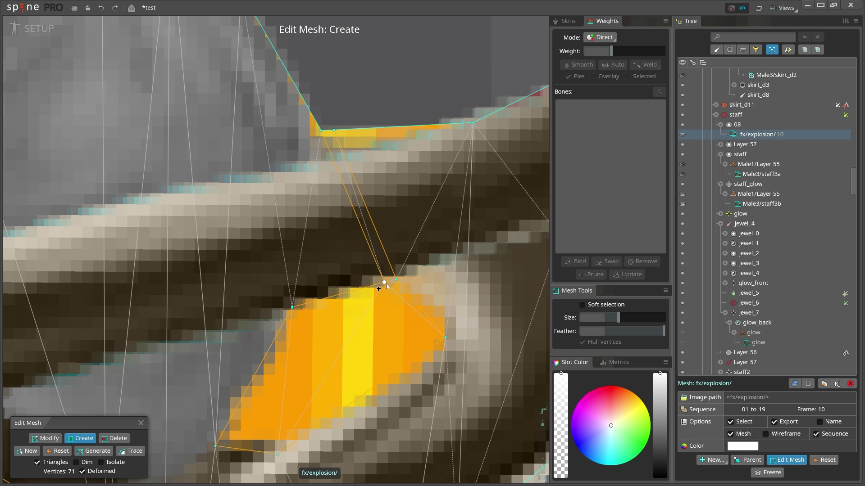
{"action": "left_click_drag", "start_coordinate": [347, 173], "coordinate": [387, 247]}
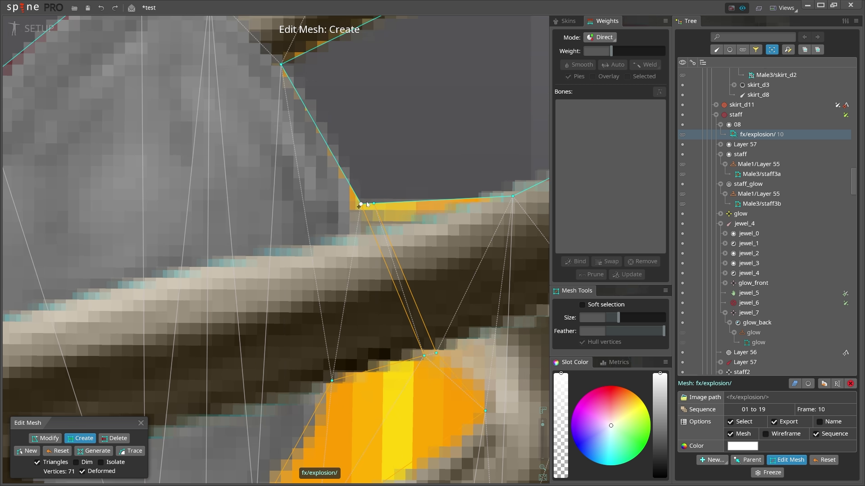
Spread the two close hull vertices above the orange opening and delete the short hull edge between them to cut the hole
{"action": "key", "text": "d"}
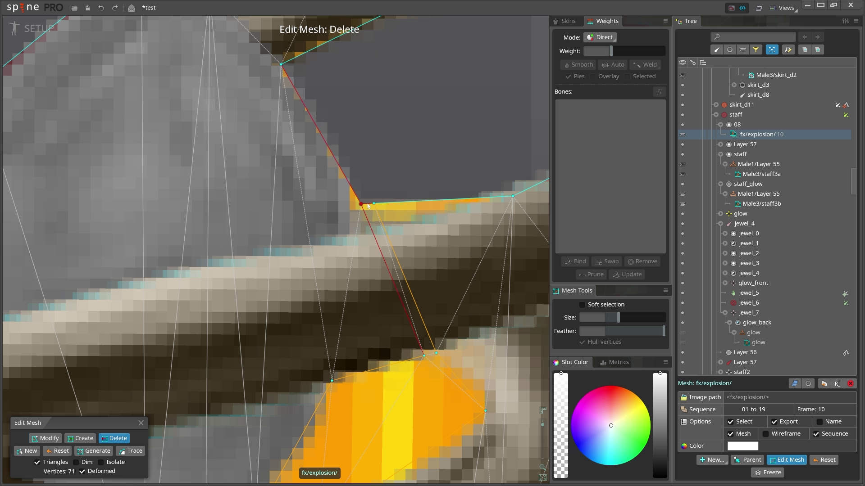
{"action": "left_click_drag", "start_coordinate": [374, 203], "coordinate": [390, 201]}
{"action": "key", "text": "d"}
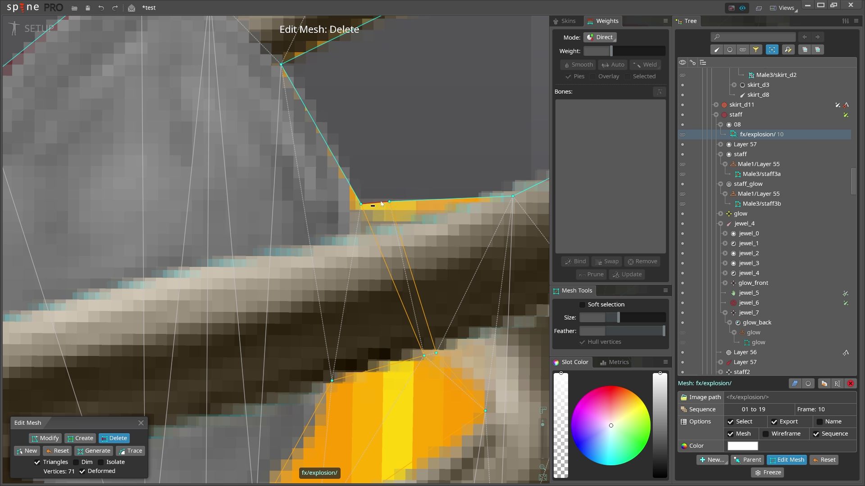
{"action": "left_click", "coordinate": [376, 203]}
Move apart the paired hull vertices above the crimson opening and remove the hull edge between them to cut the hole
{"action": "scroll", "coordinate": [162, 338], "scroll_direction": "down", "scroll_amount": 4}
{"action": "left_click_drag", "start_coordinate": [162, 338], "coordinate": [249, 358]}
{"action": "scroll", "coordinate": [441, 207], "scroll_direction": "up", "scroll_amount": 4}
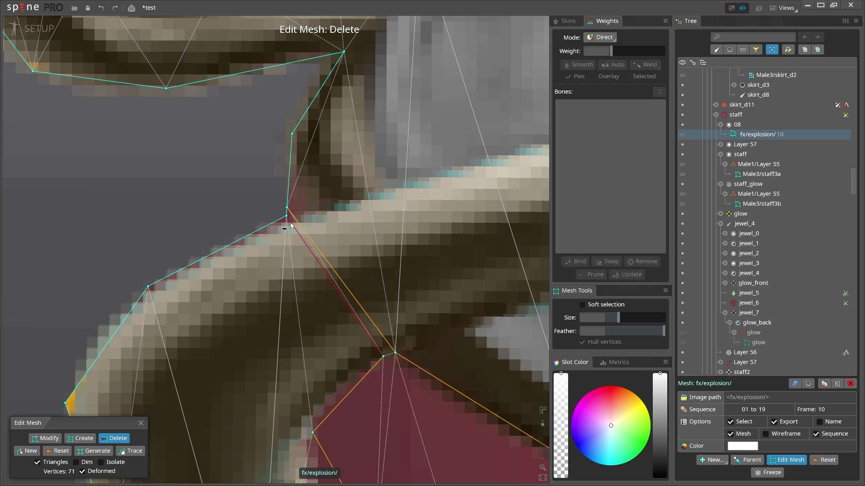
{"action": "key", "text": "m"}
{"action": "left_click_drag", "start_coordinate": [284, 221], "coordinate": [268, 229]}
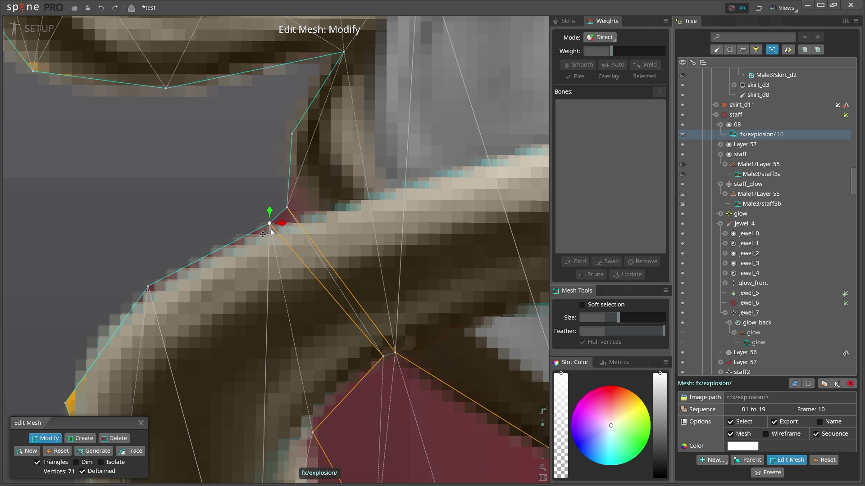
{"action": "key", "text": "c"}
{"action": "left_click", "coordinate": [279, 218]}
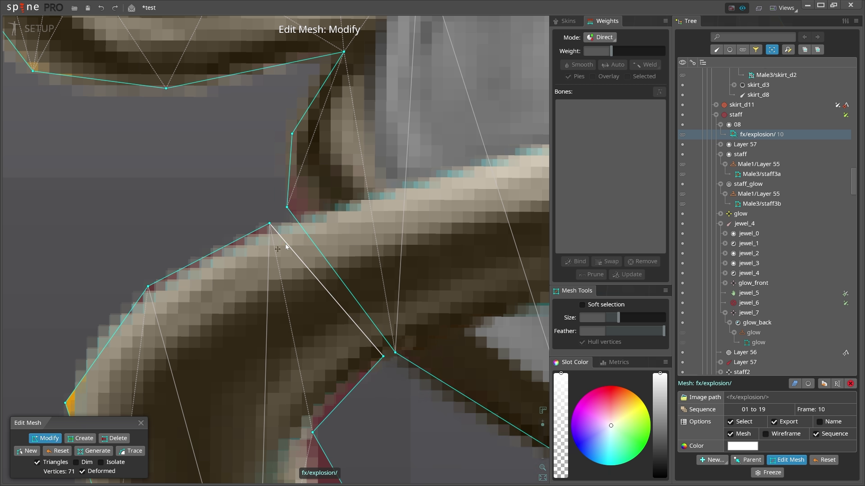
Modify the cut leading to the crimson opening by moving its vertices onto their counterparts at both ends, closing the gap
{"action": "left_click_drag", "start_coordinate": [268, 224], "coordinate": [286, 208]}
{"action": "left_click_drag", "start_coordinate": [394, 355], "coordinate": [401, 354]}
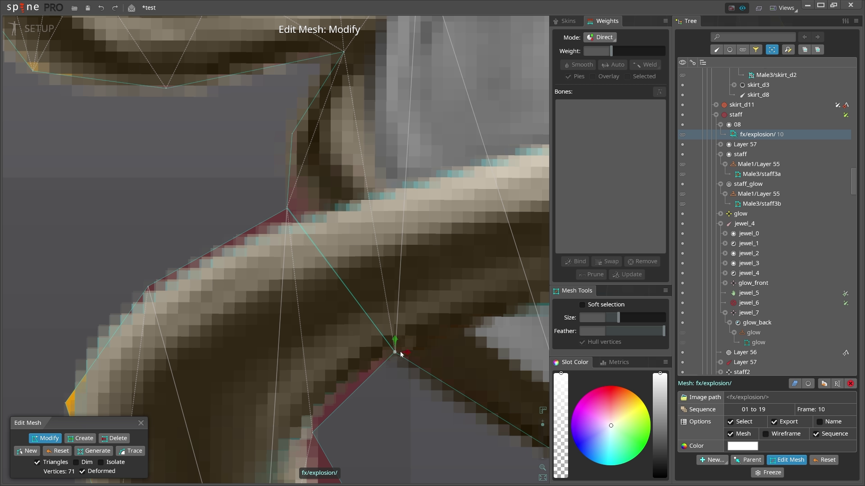
{"action": "scroll", "coordinate": [452, 331], "scroll_direction": "down", "scroll_amount": 5}
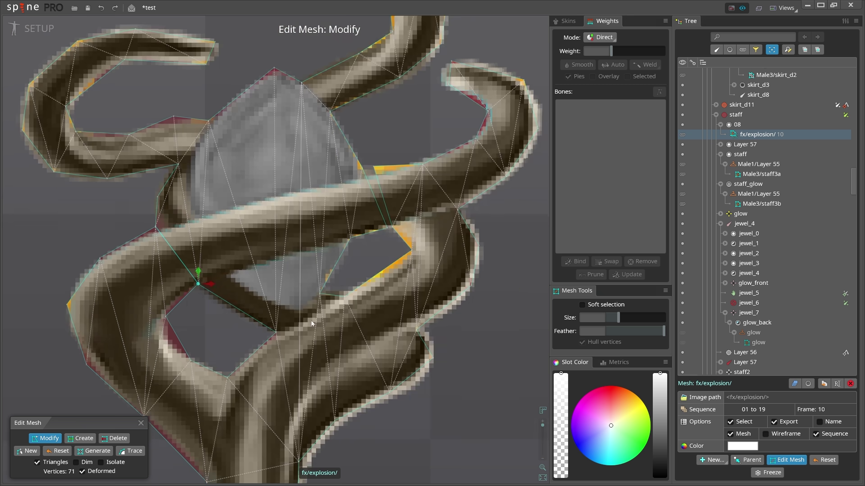
Close the cut leading to the orange opening by moving its paired vertices together at both ends, and exit mesh editing
{"action": "scroll", "coordinate": [380, 251], "scroll_direction": "up", "scroll_amount": 6}
{"action": "left_click_drag", "start_coordinate": [325, 174], "coordinate": [320, 178]}
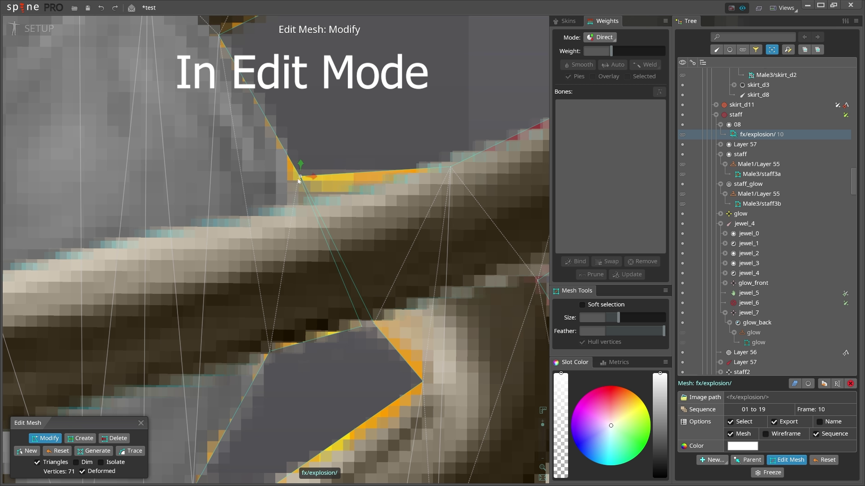
{"action": "left_click_drag", "start_coordinate": [378, 334], "coordinate": [356, 325]}
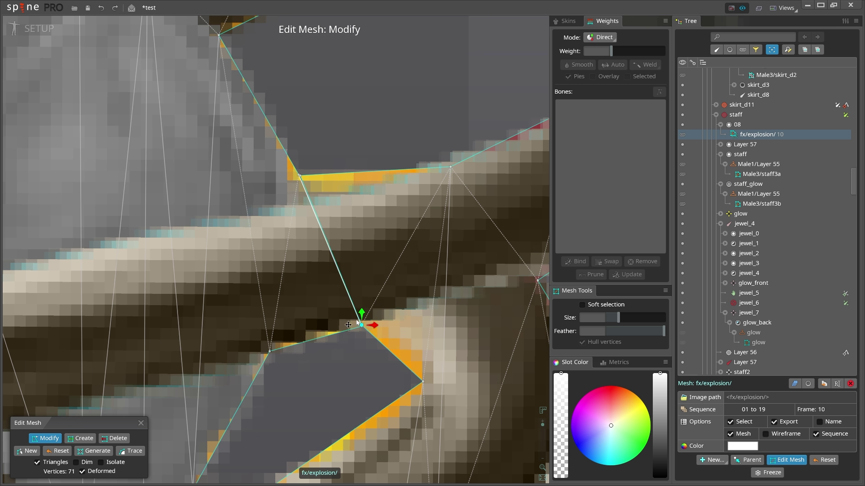
{"action": "scroll", "coordinate": [348, 324], "scroll_direction": "down", "scroll_amount": 6}
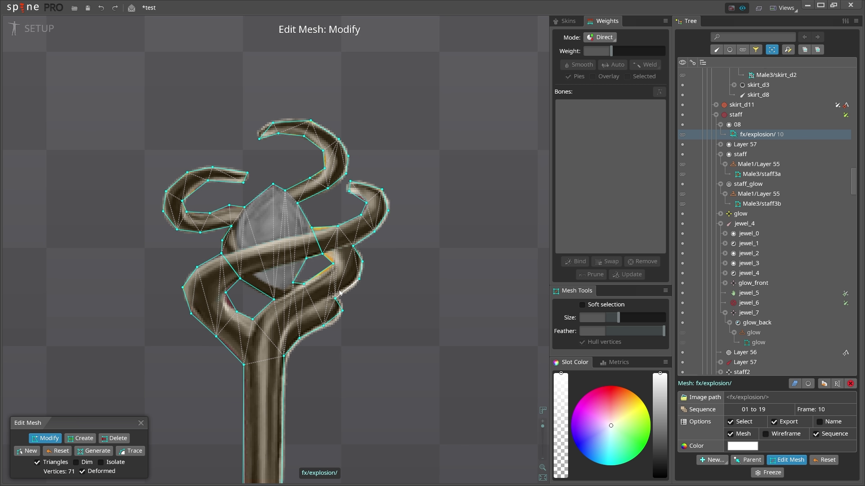
{"action": "key", "text": "Escape"}
Move slot 08 above the staff slot in the draw order and deselect it
{"action": "scroll", "coordinate": [225, 269], "scroll_direction": "up", "scroll_amount": 6}
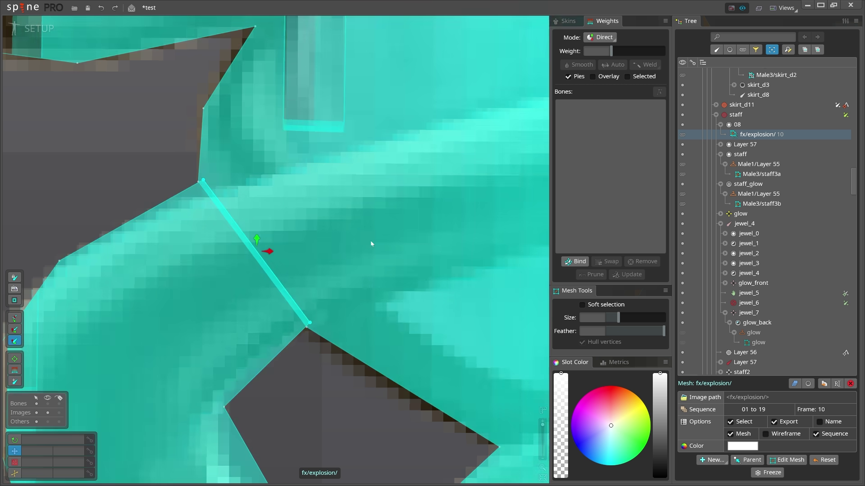
{"action": "scroll", "coordinate": [373, 242], "scroll_direction": "down", "scroll_amount": 2}
{"action": "scroll", "coordinate": [351, 278], "scroll_direction": "up", "scroll_amount": 5}
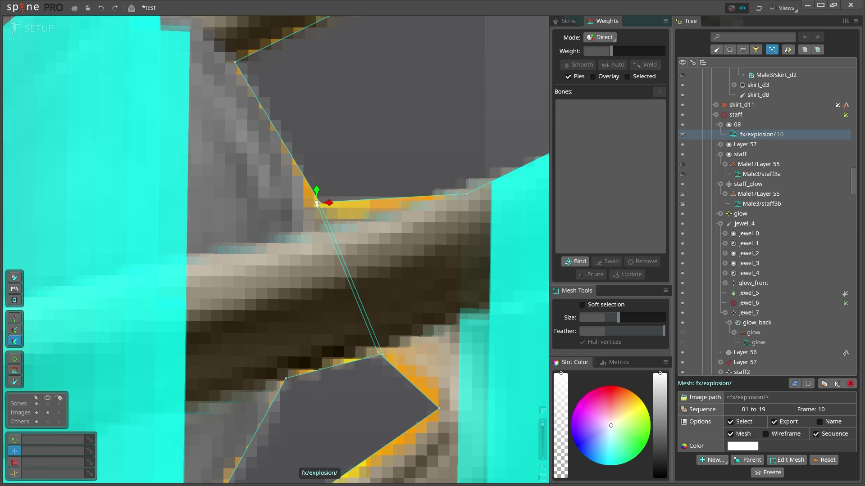
{"action": "scroll", "coordinate": [320, 203], "scroll_direction": "down", "scroll_amount": 8}
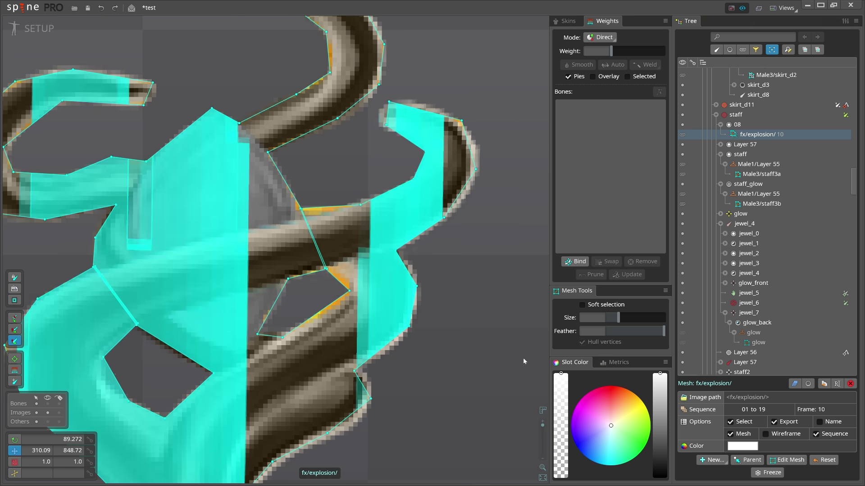
{"action": "scroll", "coordinate": [765, 270], "scroll_direction": "down", "scroll_amount": 10}
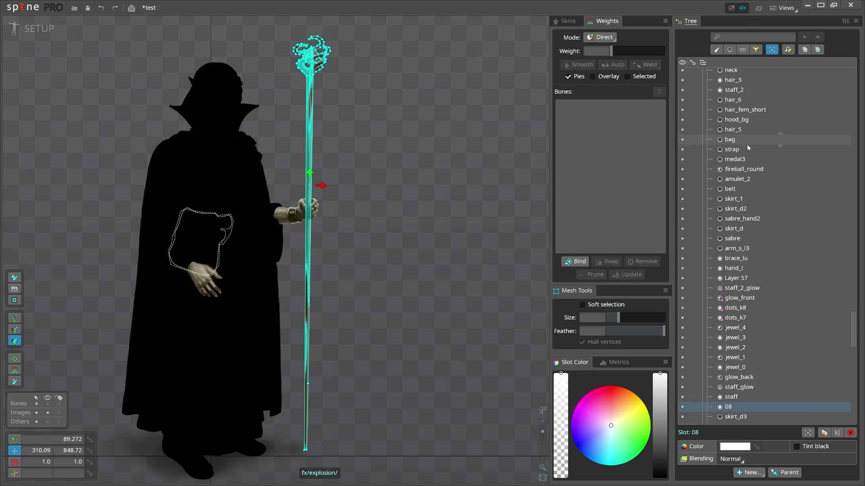
{"action": "left_click", "coordinate": [728, 279]}
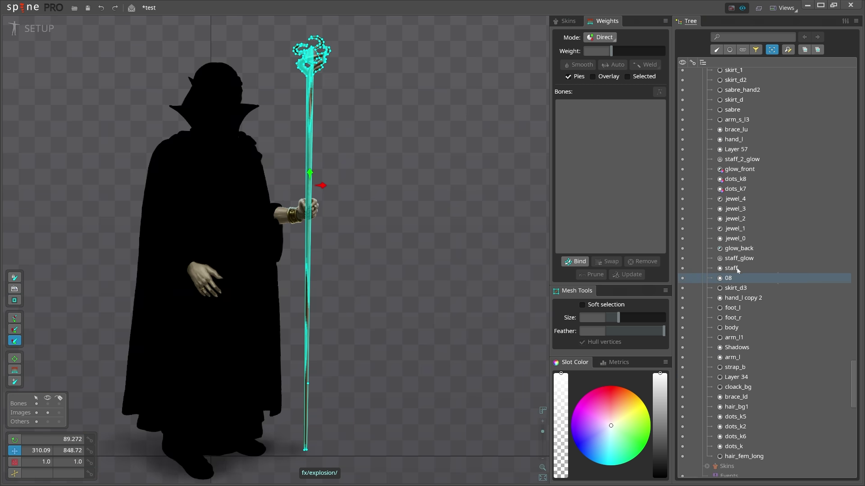
{"action": "left_click_drag", "start_coordinate": [729, 281], "coordinate": [707, 273]}
{"action": "left_click", "coordinate": [442, 339]}
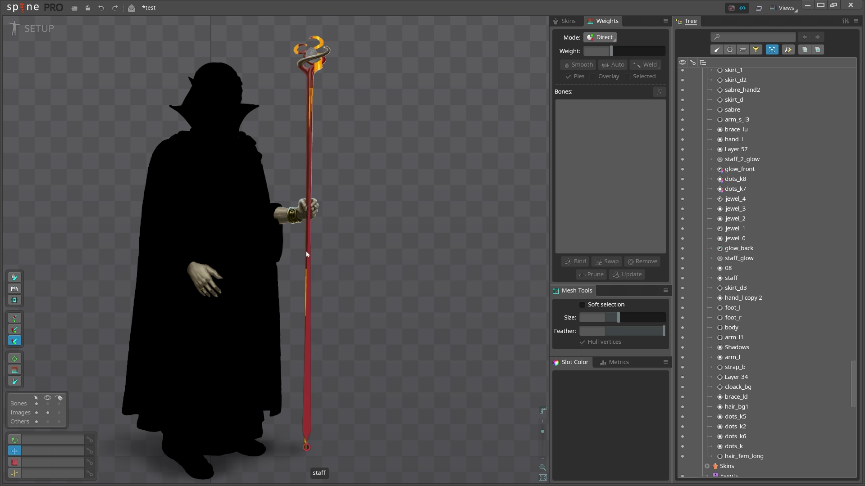
Switch to Animate mode and key the fx/explosion/ sequence at frame 135 with Once playback starting from frame 1
{"action": "left_click", "coordinate": [308, 250]}
{"action": "mouse_move", "coordinate": [429, 194]}
{"action": "left_mouse_down"}
{"action": "mouse_move", "coordinate": [439, 193]}
{"action": "mouse_move", "coordinate": [407, 184]}
{"action": "left_mouse_up"}
{"action": "left_click", "coordinate": [34, 28]}
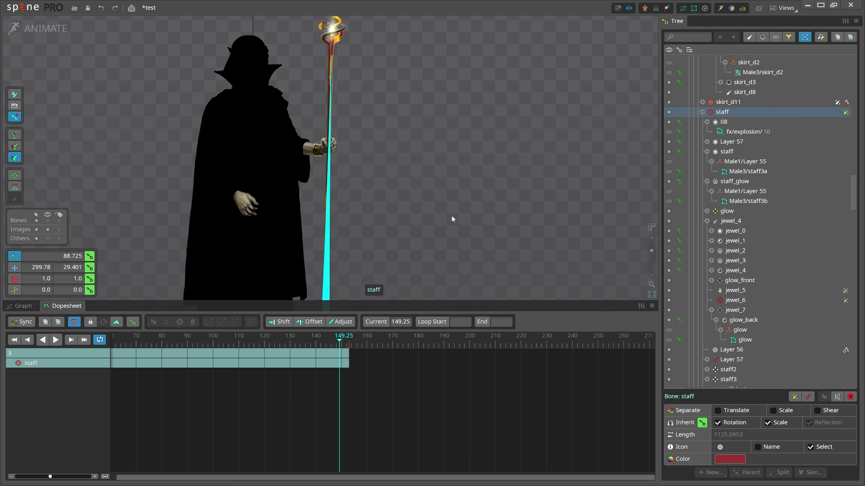
{"action": "left_click", "coordinate": [249, 344]}
{"action": "left_click_drag", "start_coordinate": [250, 344], "coordinate": [304, 347]}
{"action": "left_click", "coordinate": [766, 132]}
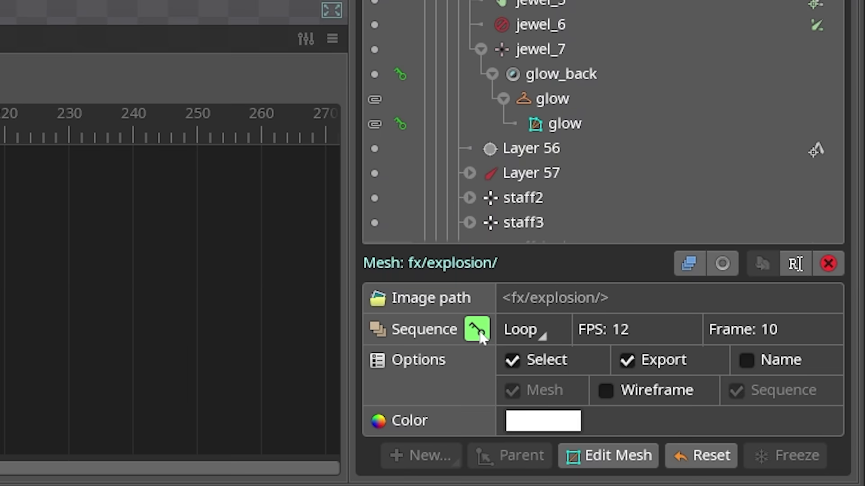
{"action": "left_click", "coordinate": [521, 334]}
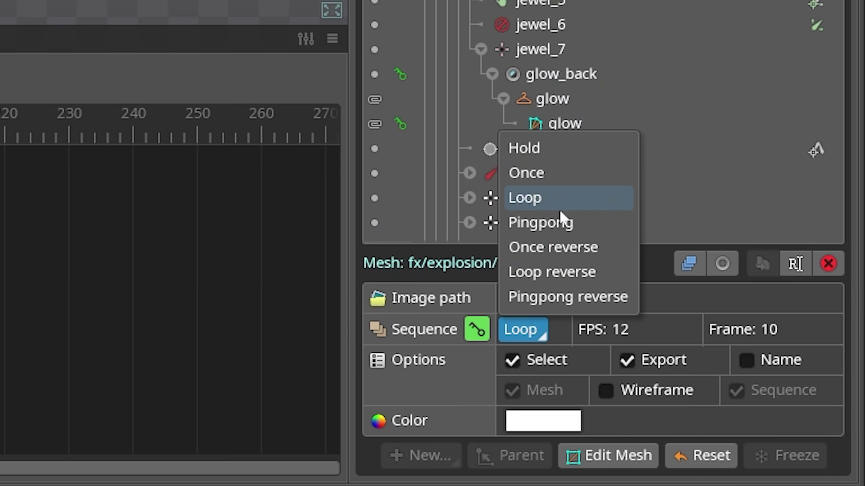
{"action": "left_click", "coordinate": [531, 175]}
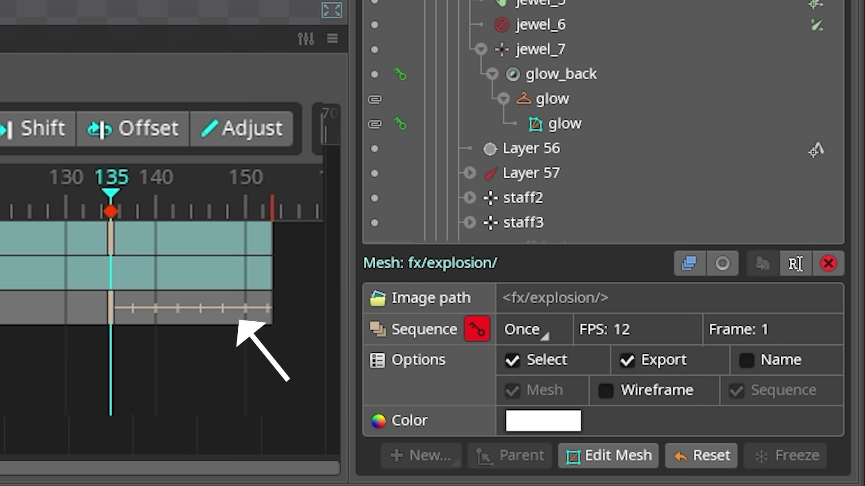
Set the explosion sequence's FPS to 30 and play back the staff effect
{"action": "left_click_drag", "start_coordinate": [603, 329], "coordinate": [645, 329]}
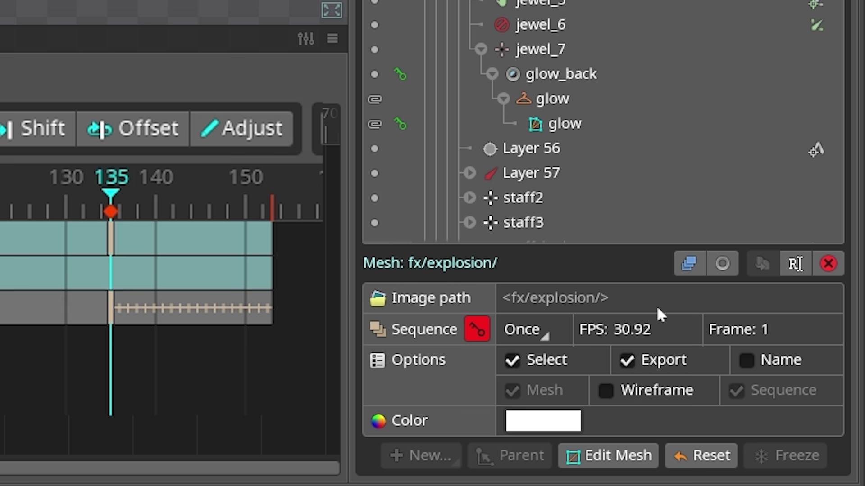
{"action": "type", "text": "30"}
{"action": "key", "text": "Return"}
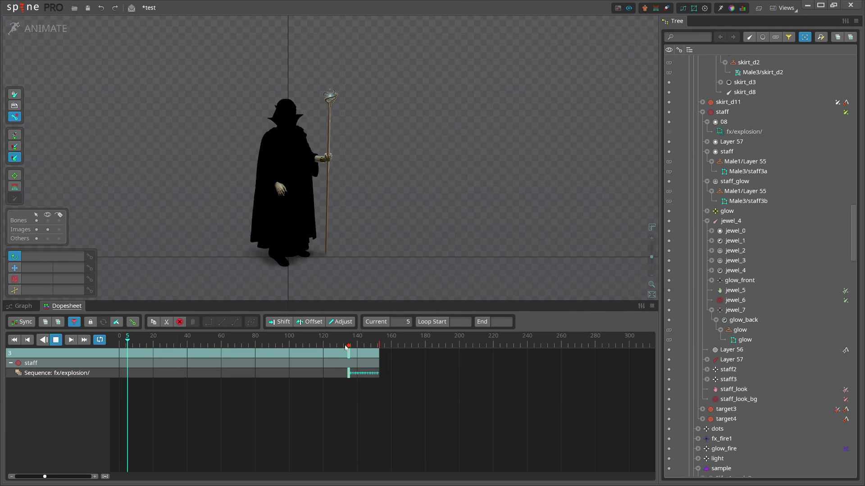
{"action": "left_click", "coordinate": [367, 343]}
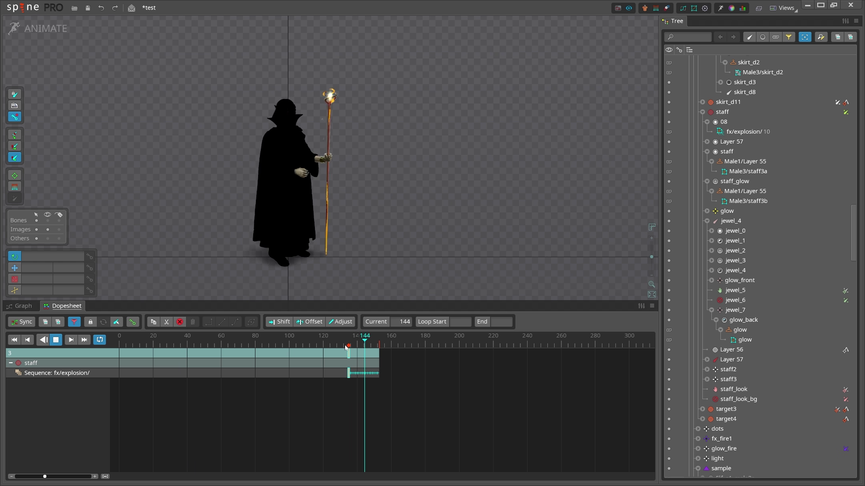
{"action": "scroll", "coordinate": [331, 211], "scroll_direction": "up", "scroll_amount": 2}
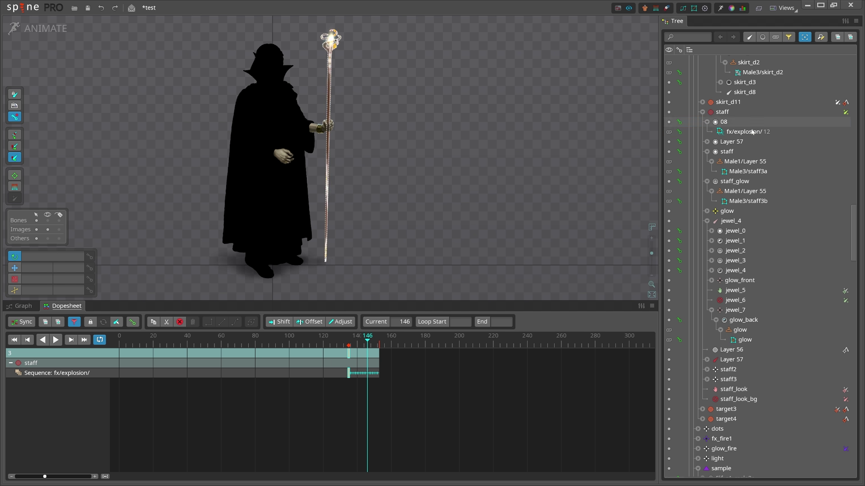
Set slot 08's blending to Additive in Setup mode and preview the effect in Animate mode
{"action": "left_click", "coordinate": [694, 134]}
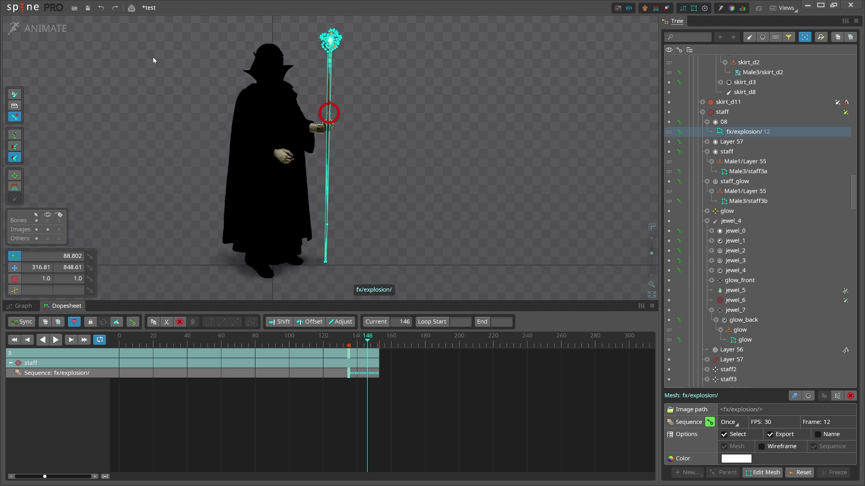
{"action": "left_click", "coordinate": [723, 121]}
{"action": "left_click", "coordinate": [39, 28]}
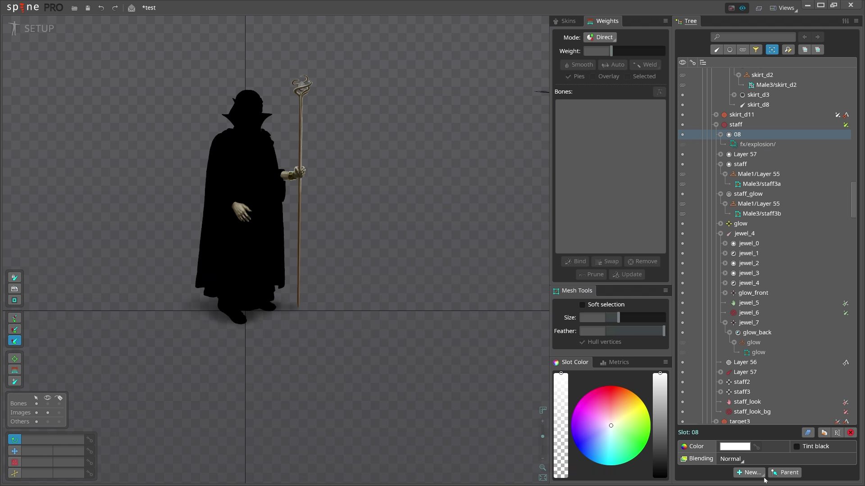
{"action": "left_click", "coordinate": [730, 459]}
{"action": "left_click", "coordinate": [733, 426]}
{"action": "left_click", "coordinate": [31, 30]}
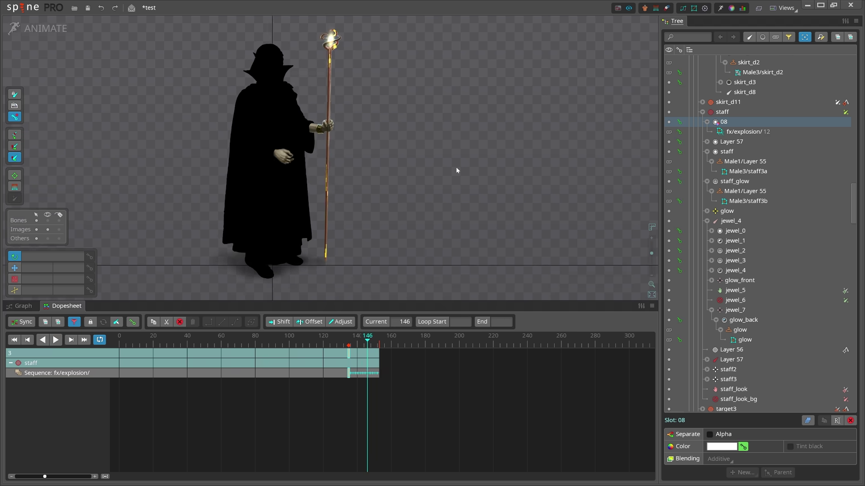
{"action": "left_click", "coordinate": [339, 344]}
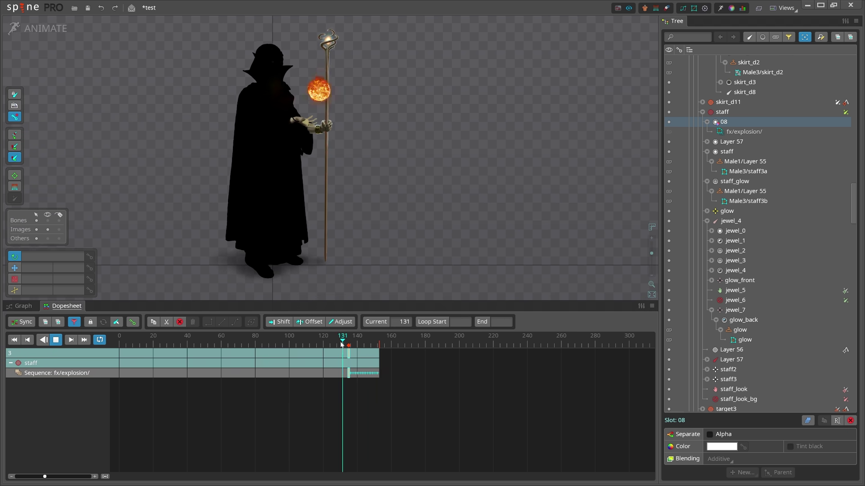
Duplicate slot 08 in Setup mode and shift the duplicate's explosion sequence key to frame 138 in the animation
{"action": "left_click", "coordinate": [32, 30]}
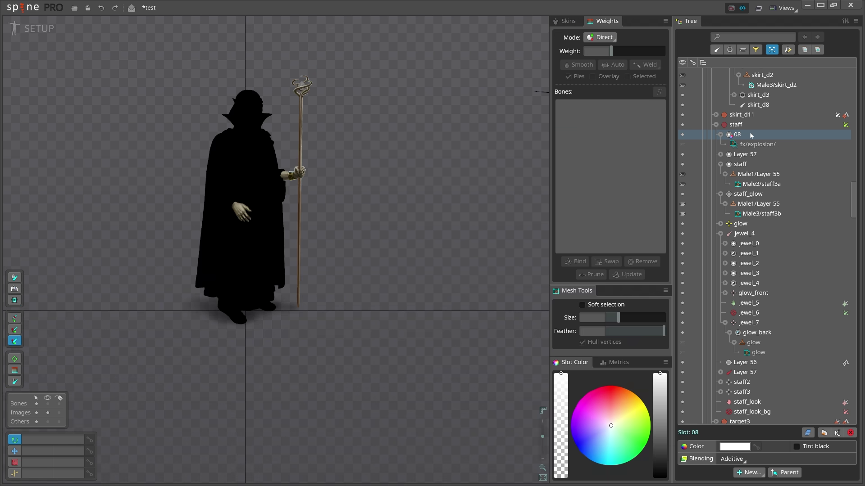
{"action": "left_click", "coordinate": [824, 432]}
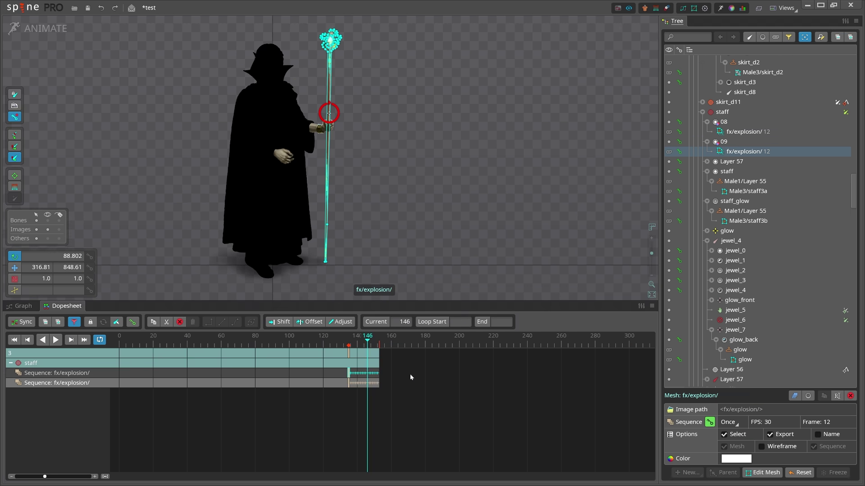
{"action": "scroll", "coordinate": [306, 389], "scroll_direction": "up", "scroll_amount": 3}
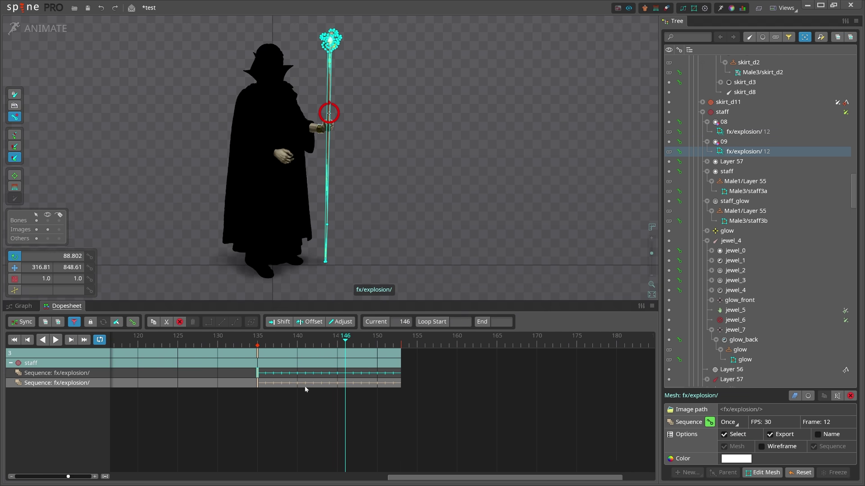
{"action": "left_click", "coordinate": [257, 385]}
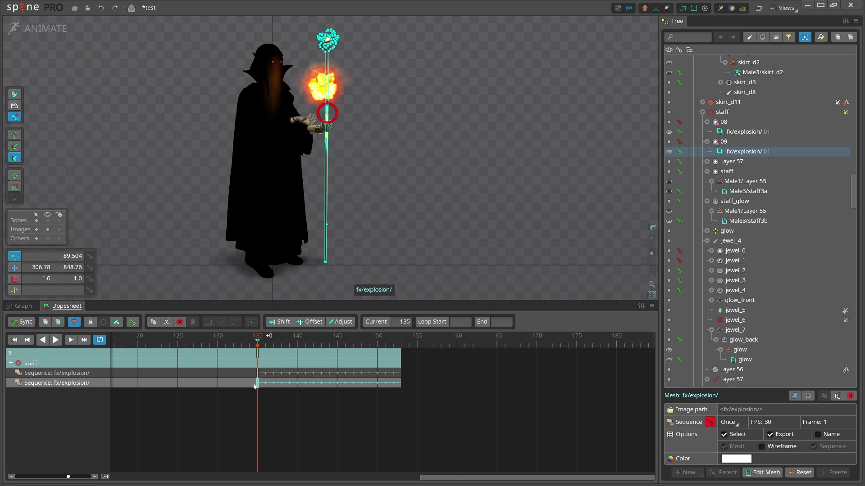
{"action": "left_click_drag", "start_coordinate": [255, 386], "coordinate": [266, 386]}
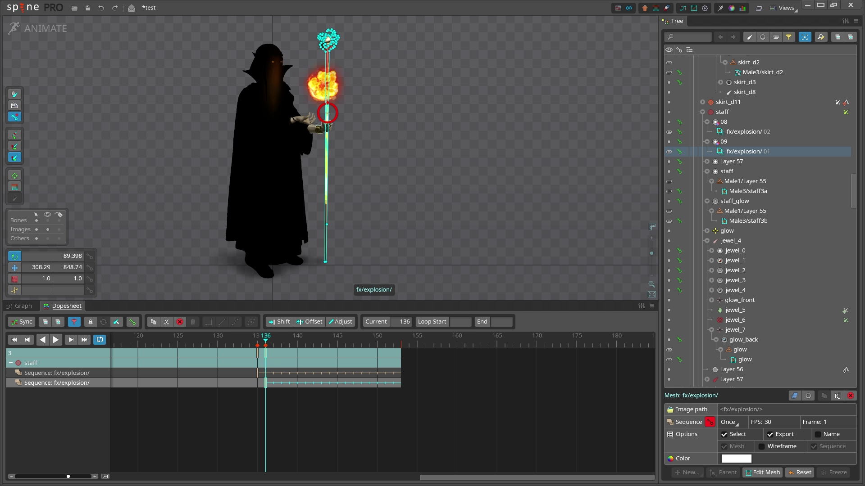
{"action": "left_click_drag", "start_coordinate": [783, 390], "coordinate": [777, 303]}
{"action": "left_click_drag", "start_coordinate": [266, 386], "coordinate": [282, 385]}
{"action": "left_click_drag", "start_coordinate": [305, 342], "coordinate": [242, 349]}
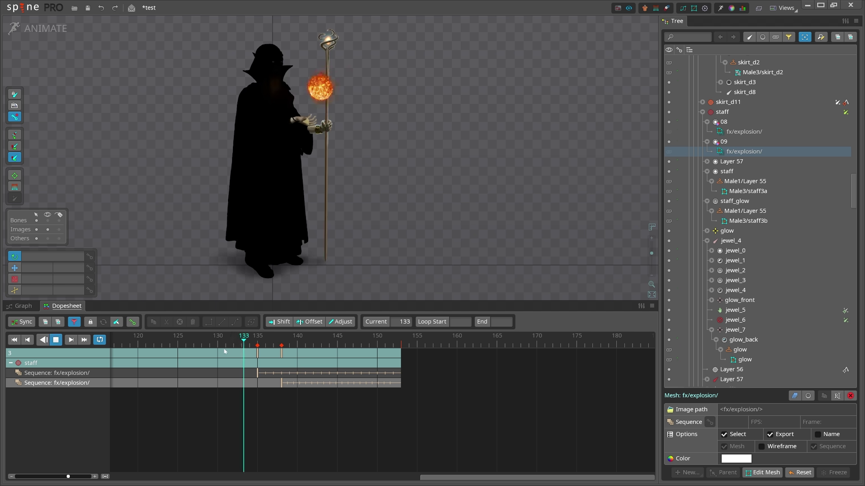